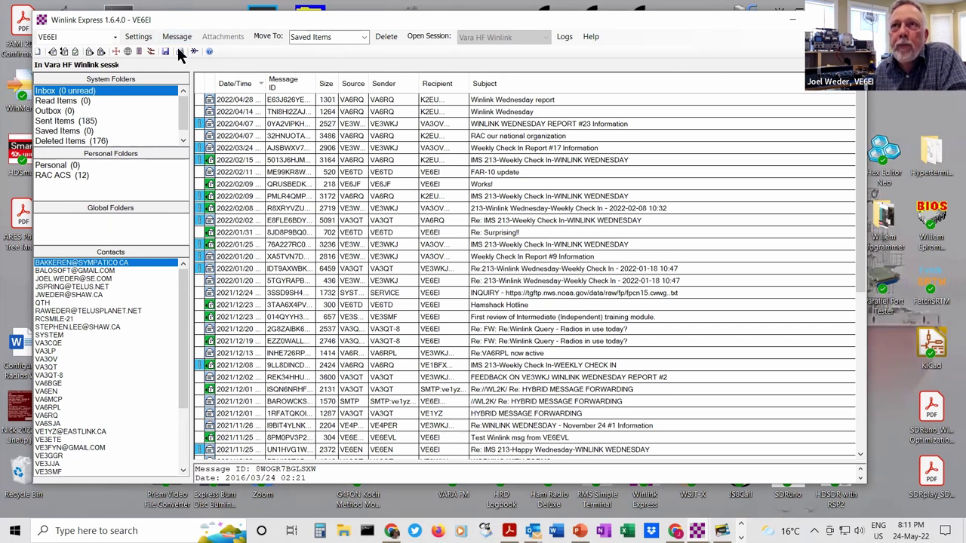
# Step: Try to open the Winlink Express Setup while the Vara HF session is still running
pyautogui.moveTo(192, 21); pyautogui.dragTo(178, 47)
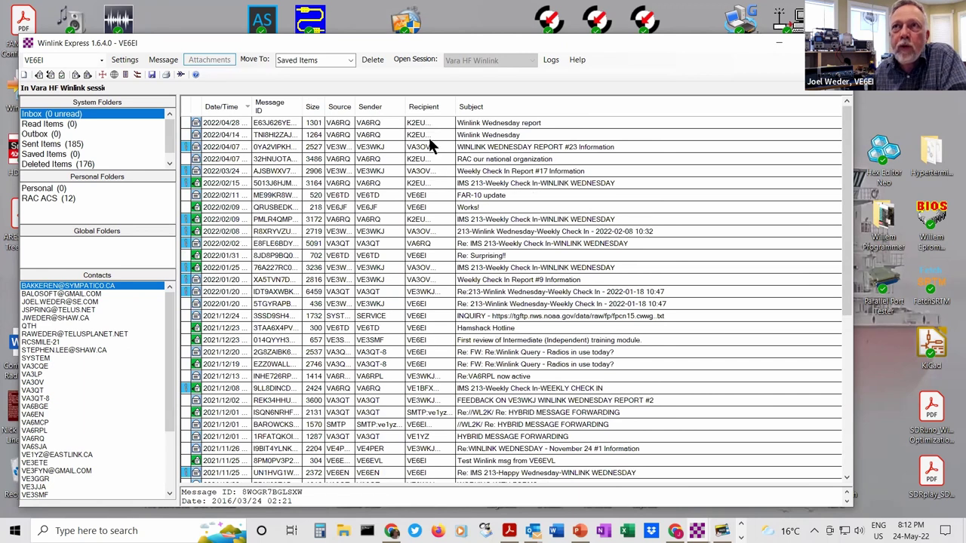
pyautogui.click(136, 62)
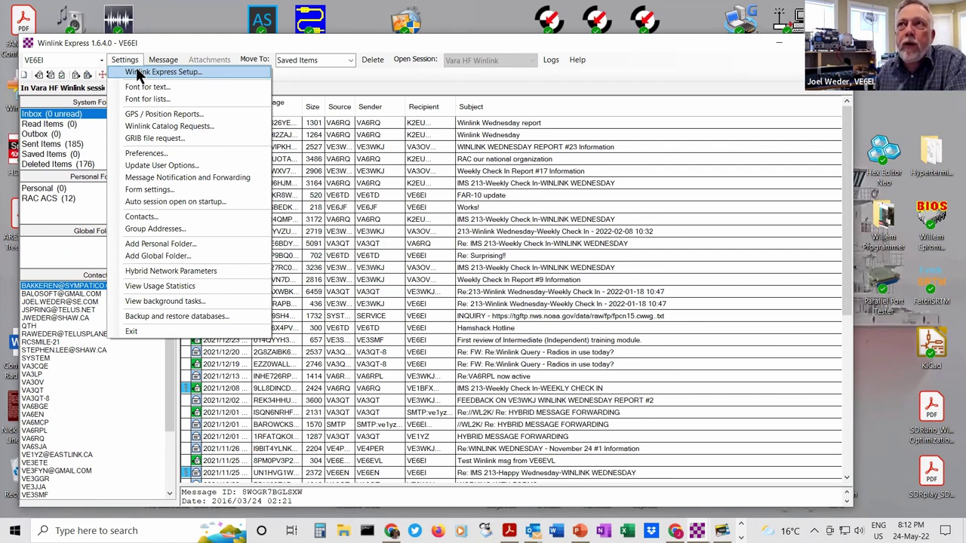
pyautogui.click(139, 74)
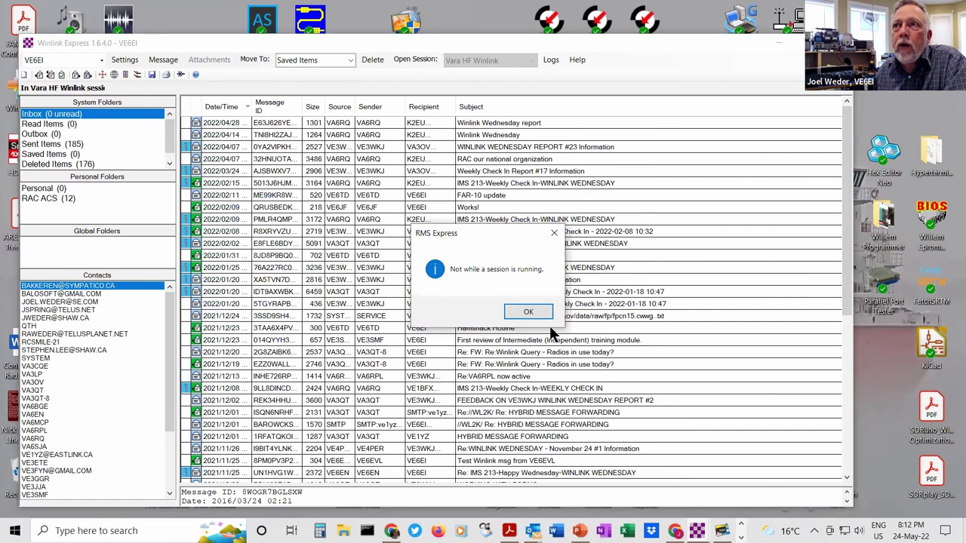
pyautogui.click(528, 311)
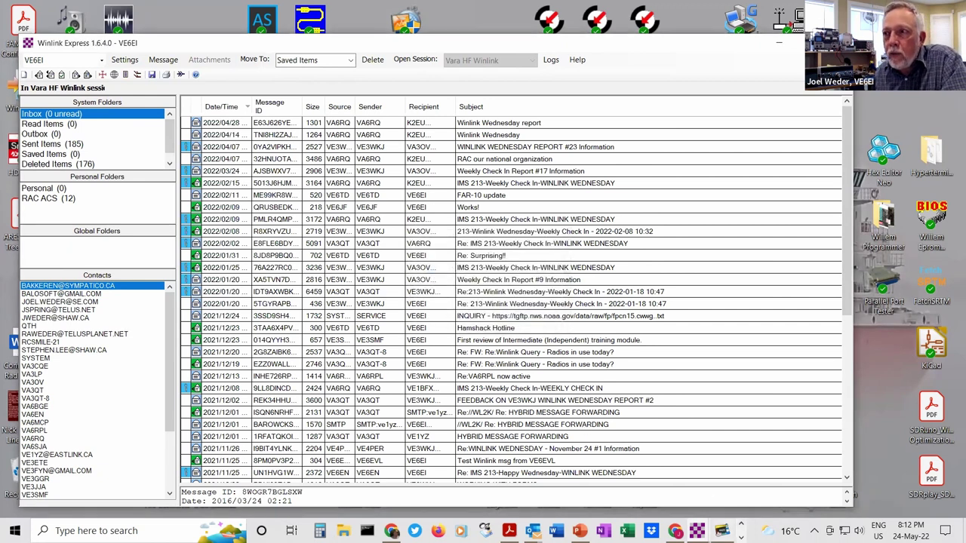
# Step: Close the running Vara HF Winlink session window
pyautogui.click(696, 530)
pyautogui.click(486, 141)
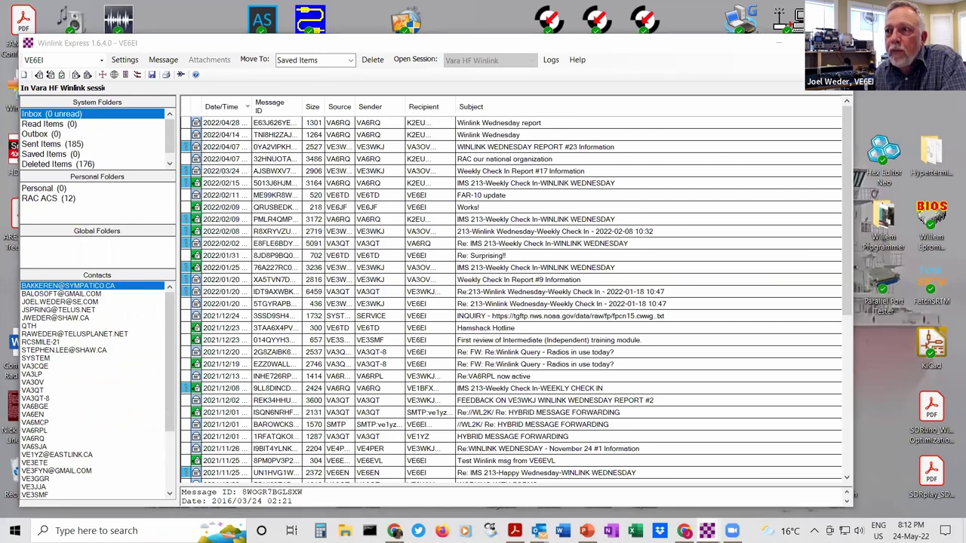
pyautogui.moveTo(707, 530)
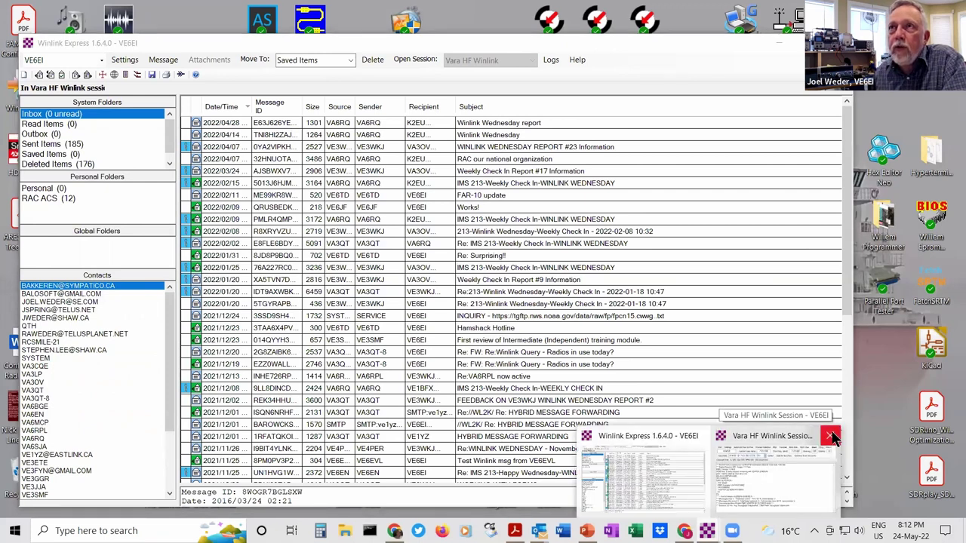
pyautogui.click(830, 436)
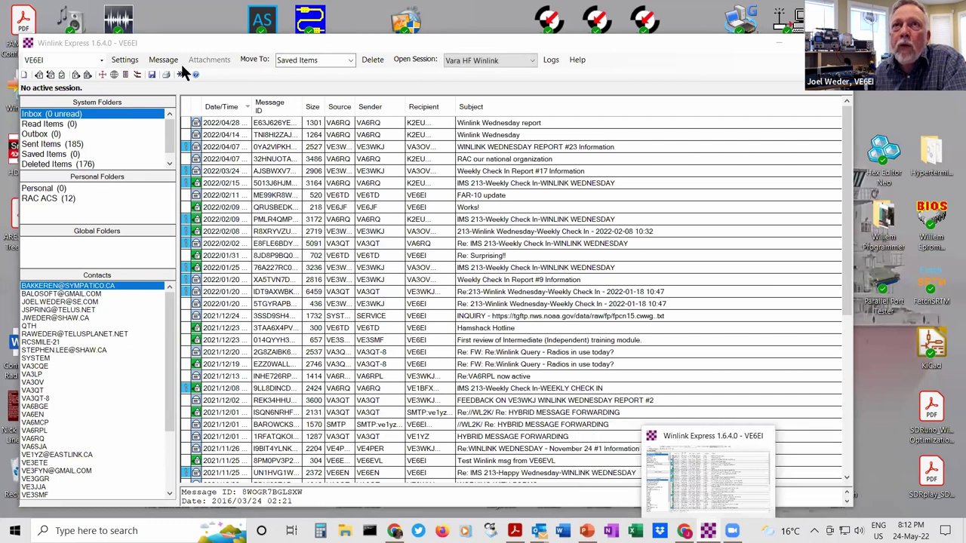
# Step: Review the call sign, grid square, service codes and contact information in the Winlink Express setup, then close it without changes
pyautogui.click(126, 62)
pyautogui.click(131, 71)
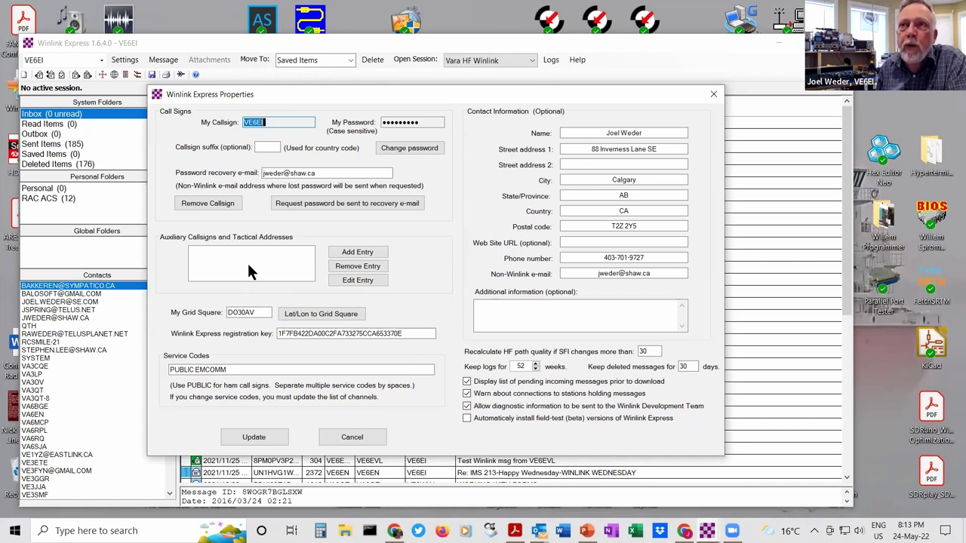
pyautogui.click(359, 434)
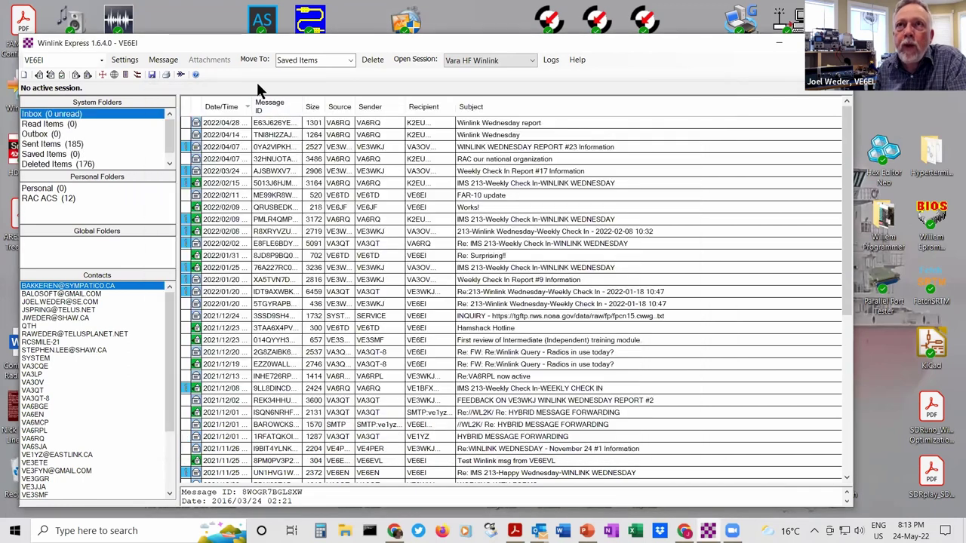
# Step: Review the message reading, acknowledgement, sending, line wrapping and distance unit preferences, then close them without changes
pyautogui.click(133, 62)
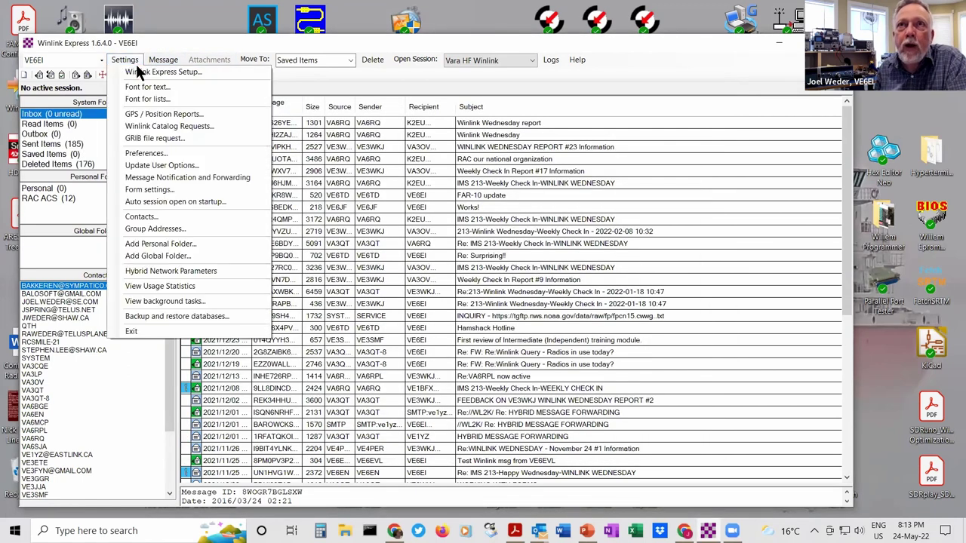
pyautogui.click(147, 153)
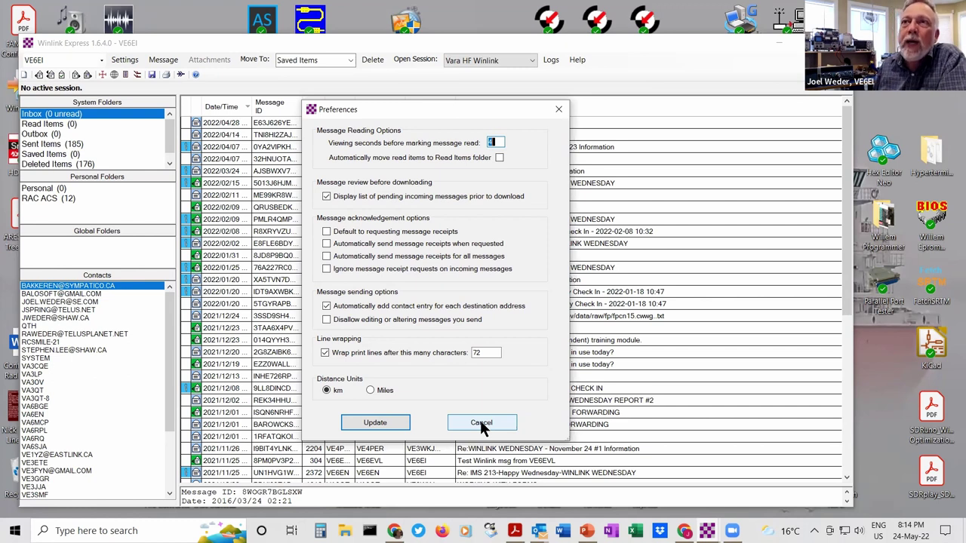
pyautogui.click(481, 422)
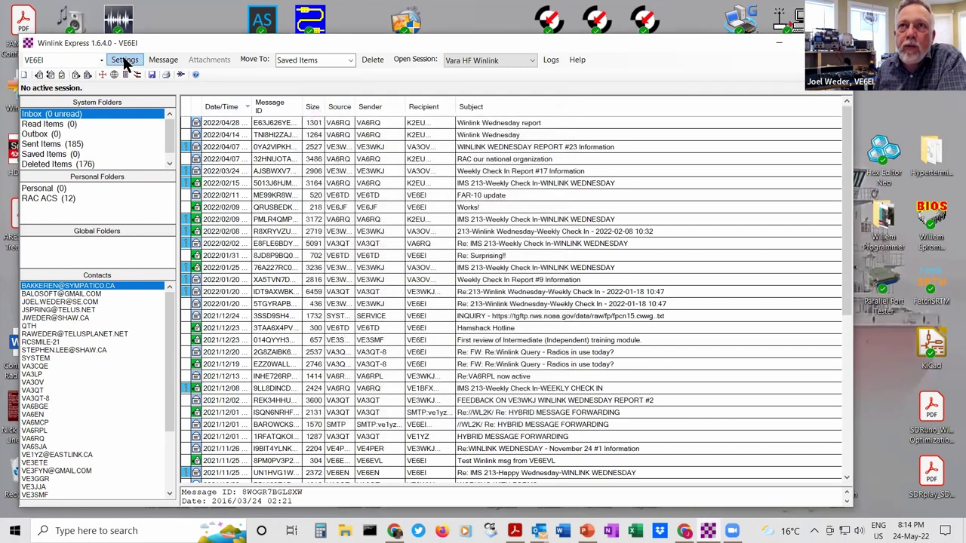
pyautogui.click(126, 62)
pyautogui.moveTo(158, 65)
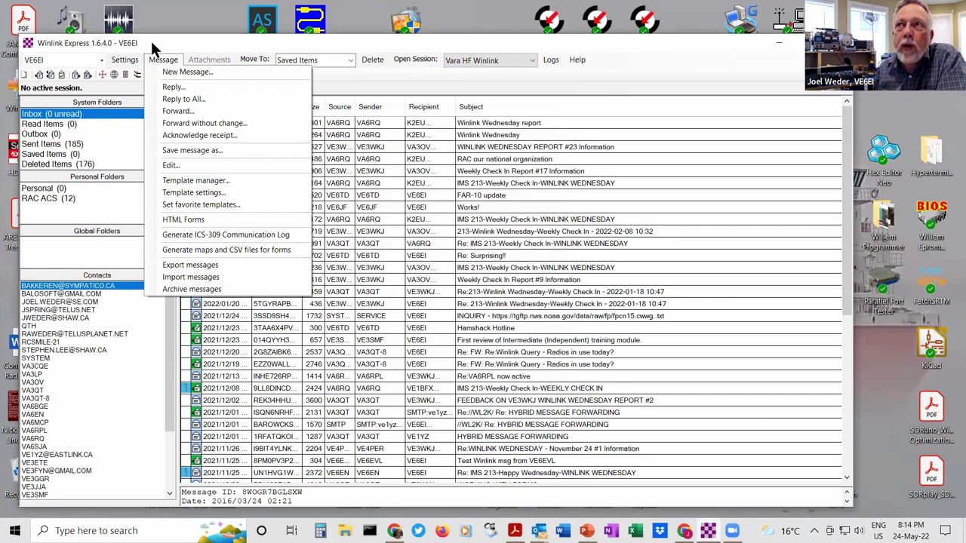
pyautogui.click(151, 40)
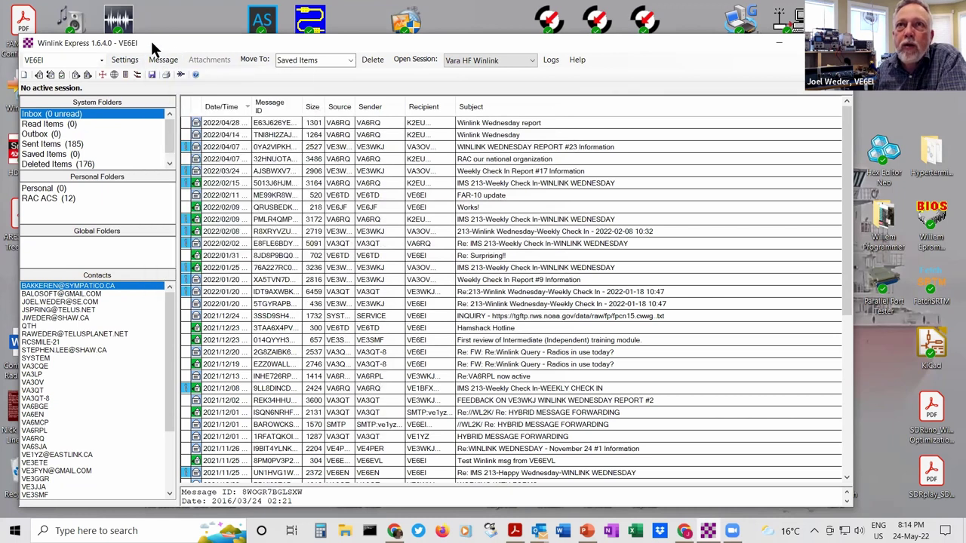
# Step: Create a message to the recipient's e-mail address with subject "test 1" and a short greeting, and post it to the outbox
pyautogui.click(23, 78)
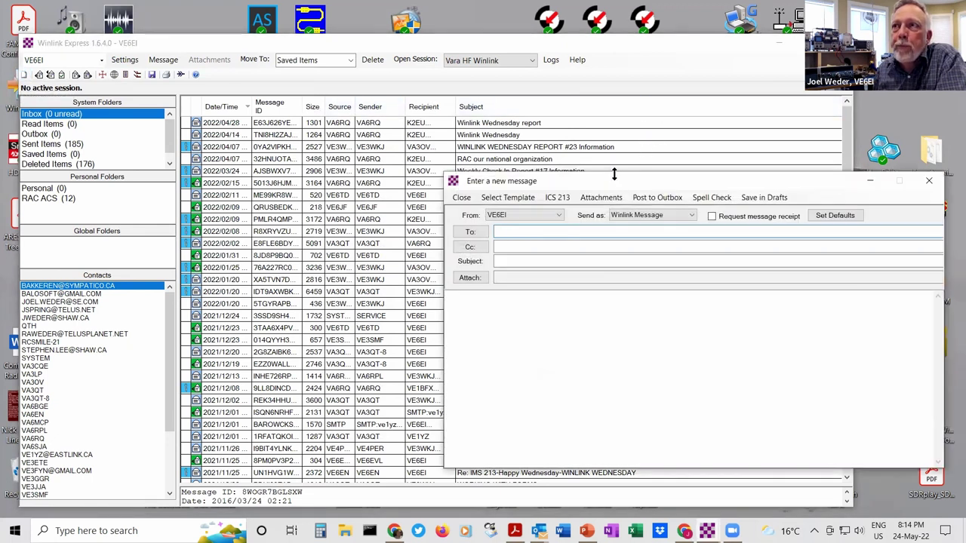
pyautogui.moveTo(608, 180); pyautogui.dragTo(407, 168)
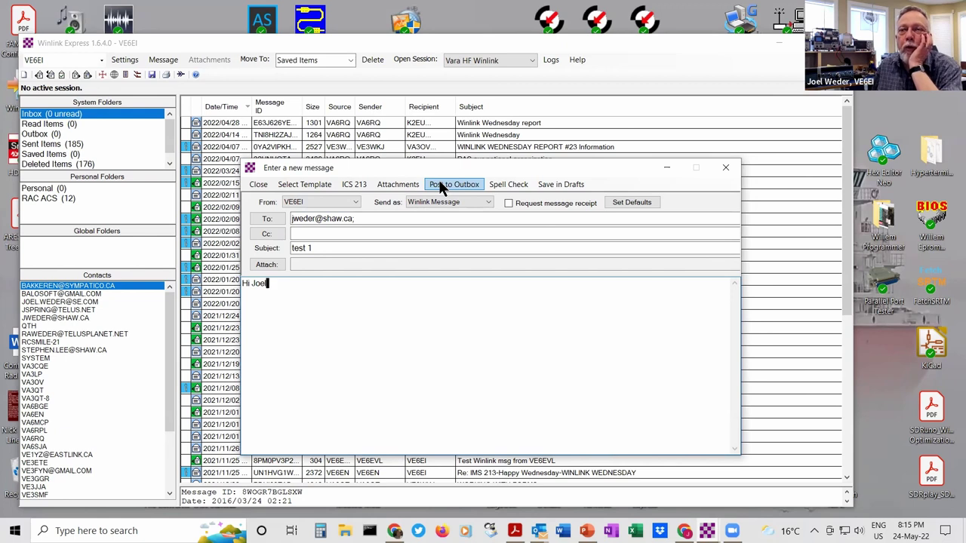
pyautogui.click(439, 184)
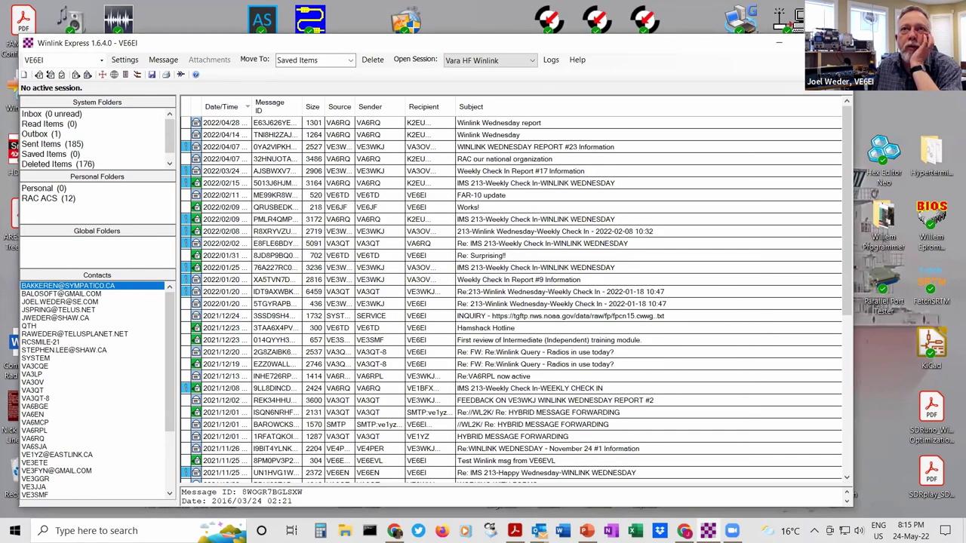
# Step: Compose a second message to the recipient's call sign with a greeting as subject and the text "Just a quick test."
pyautogui.click(23, 76)
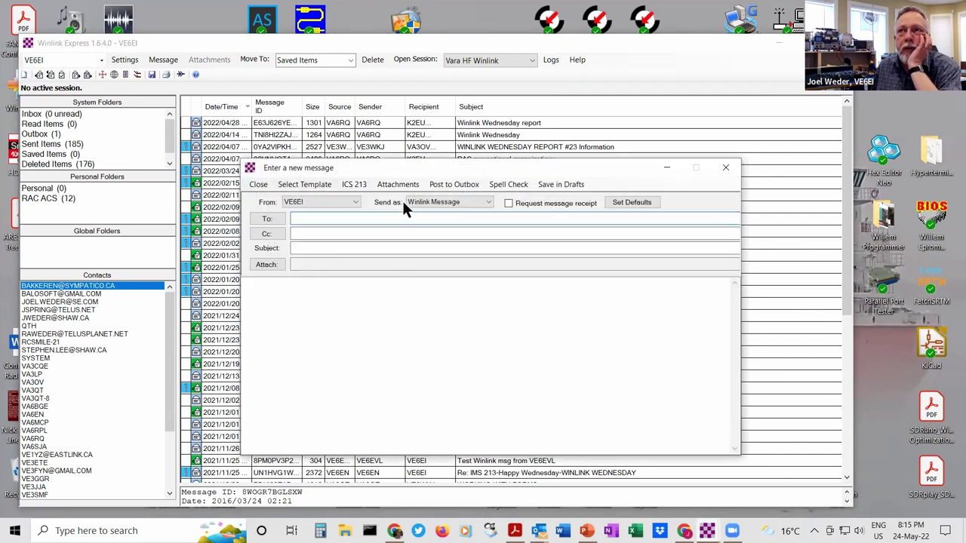
pyautogui.write('VE6TD;')
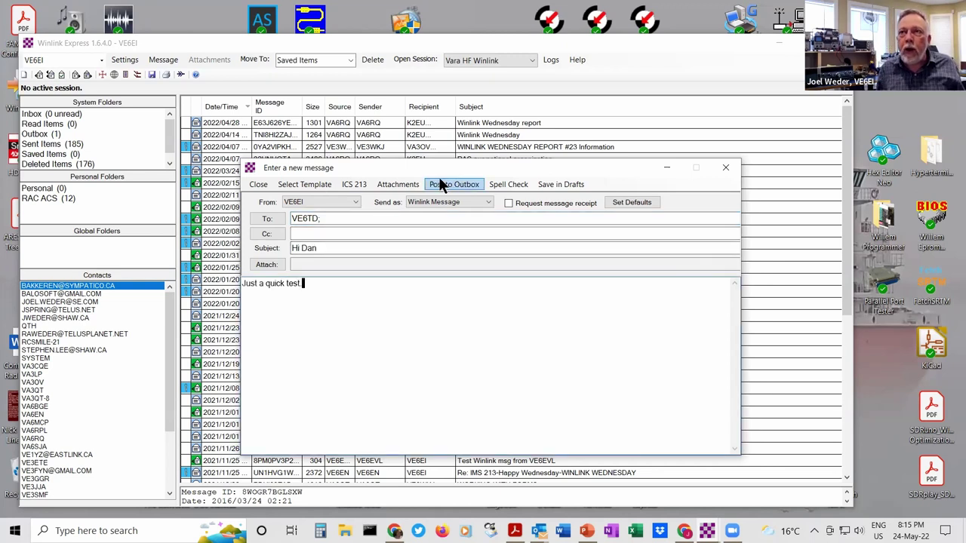
# Step: Examine the standard message templates, including the GENERAL Forms group, then close the template manager without choosing one
pyautogui.click(317, 185)
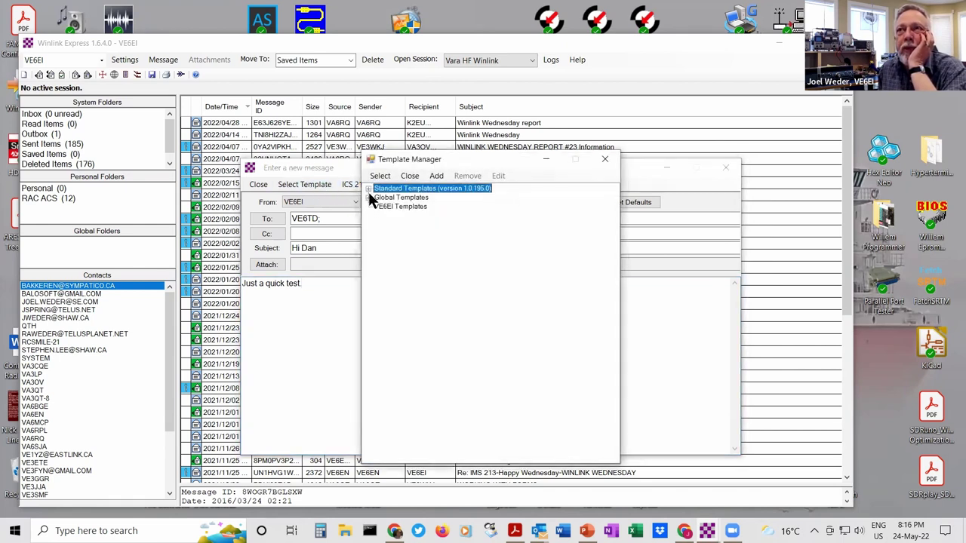
pyautogui.click(367, 188)
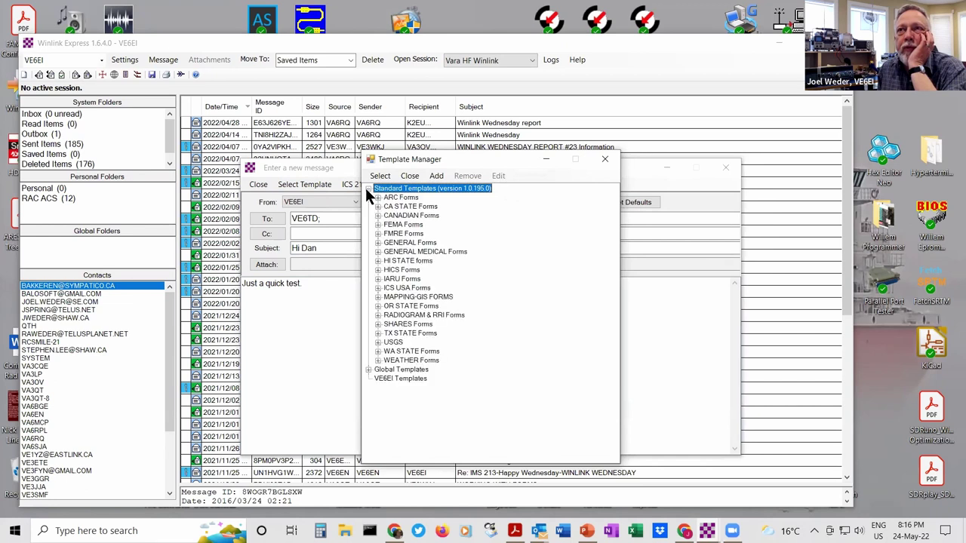
pyautogui.click(377, 242)
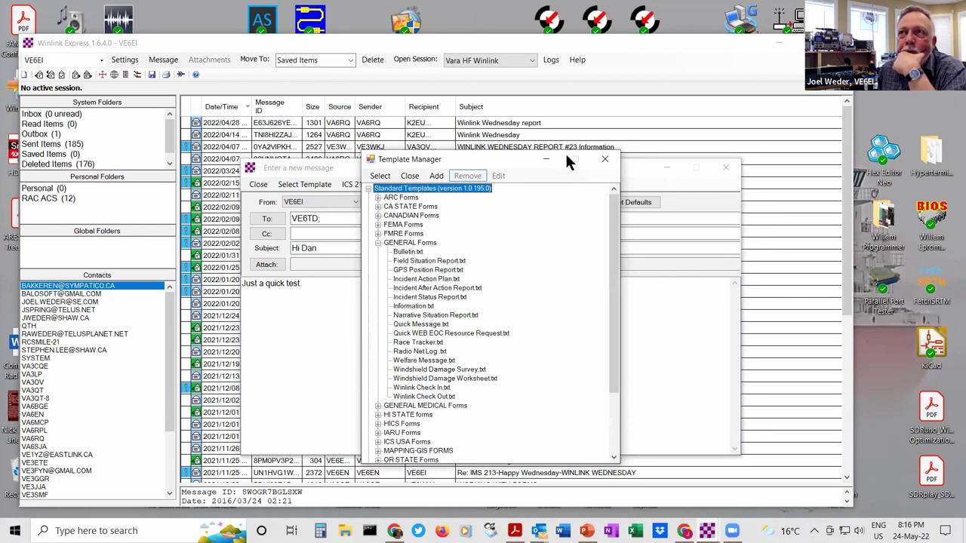
pyautogui.click(604, 162)
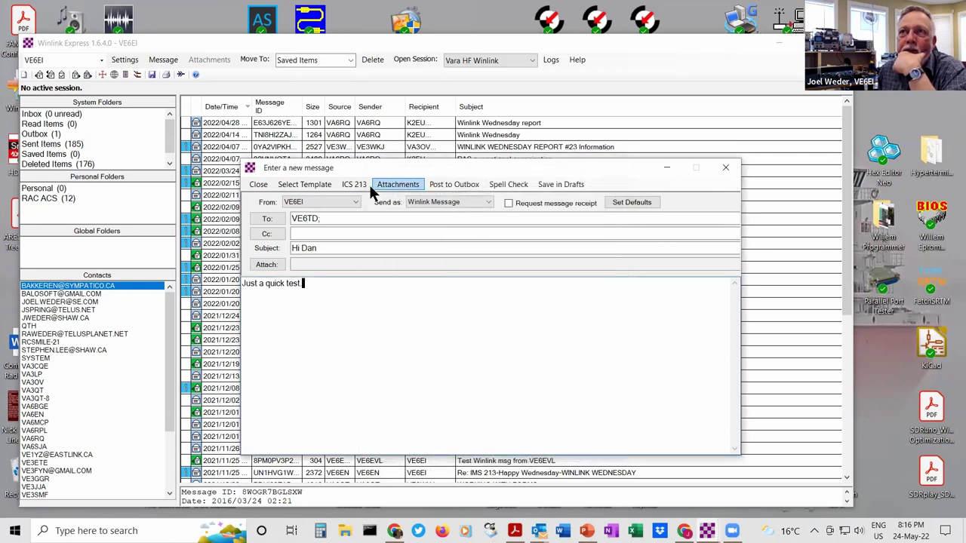
# Step: Open the ICS 213 form, examine its precedence, handling, incident name, operational period and message fields, then minimize the browser window
pyautogui.click(359, 185)
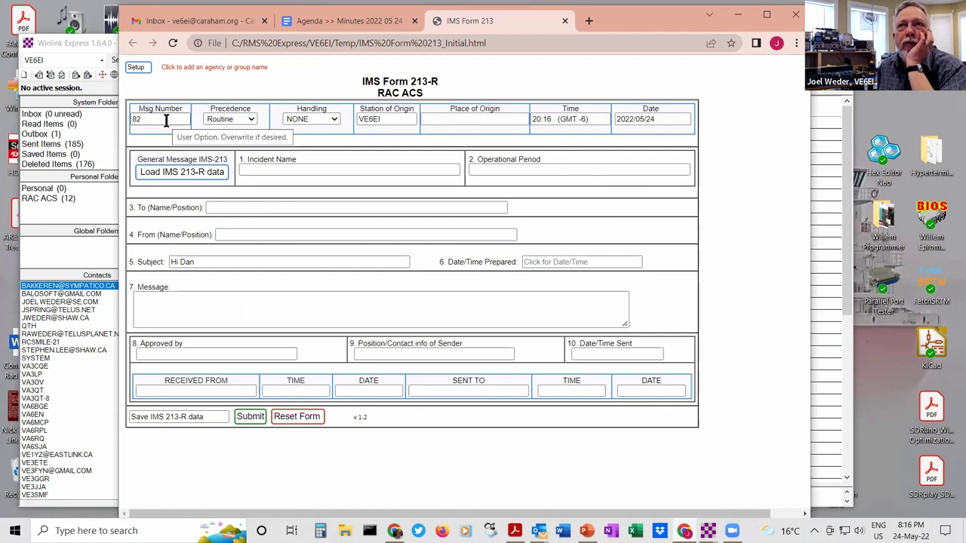
pyautogui.click(235, 121)
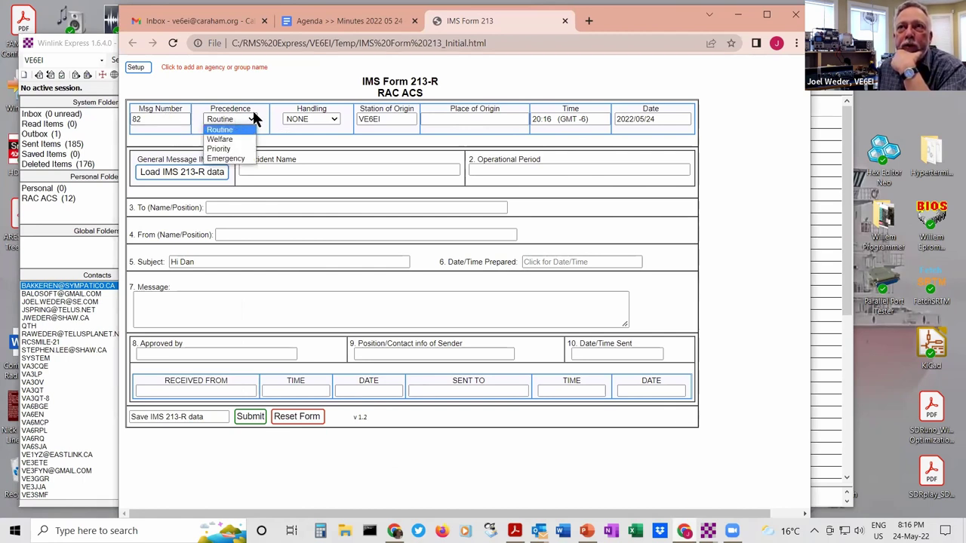
pyautogui.click(320, 118)
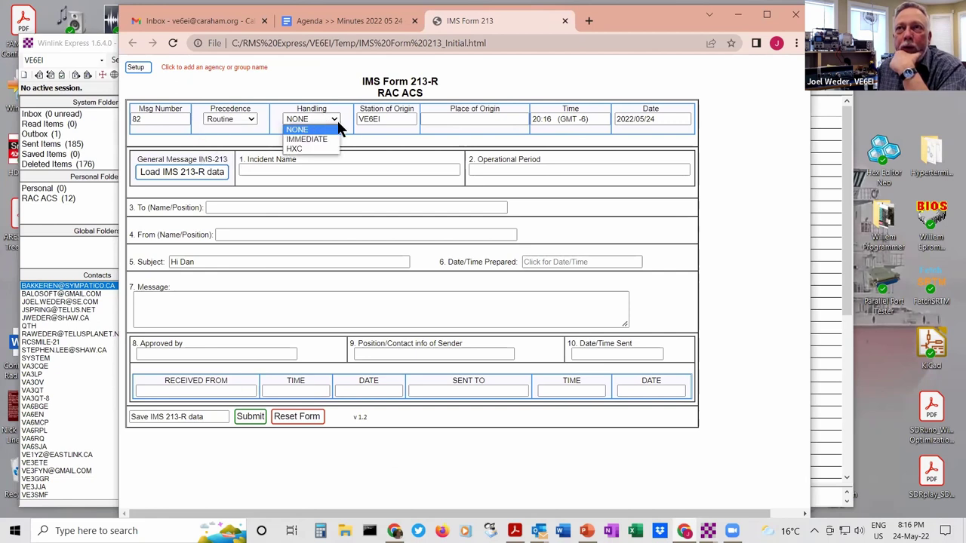
pyautogui.click(363, 129)
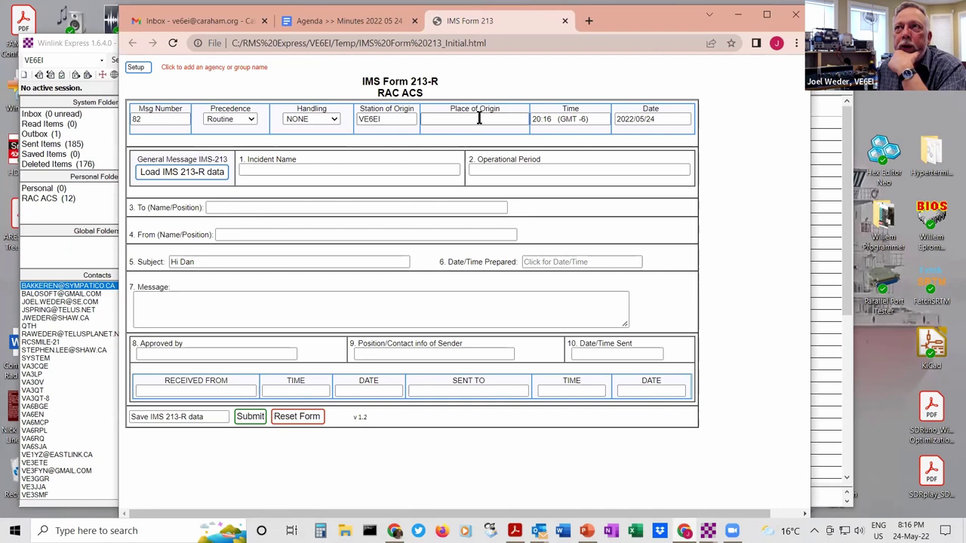
pyautogui.click(365, 174)
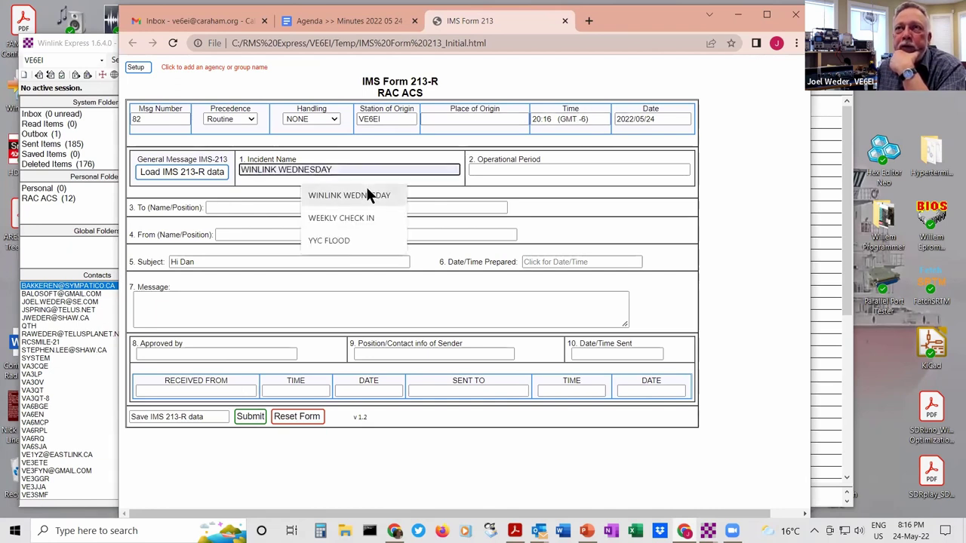
pyautogui.click(504, 168)
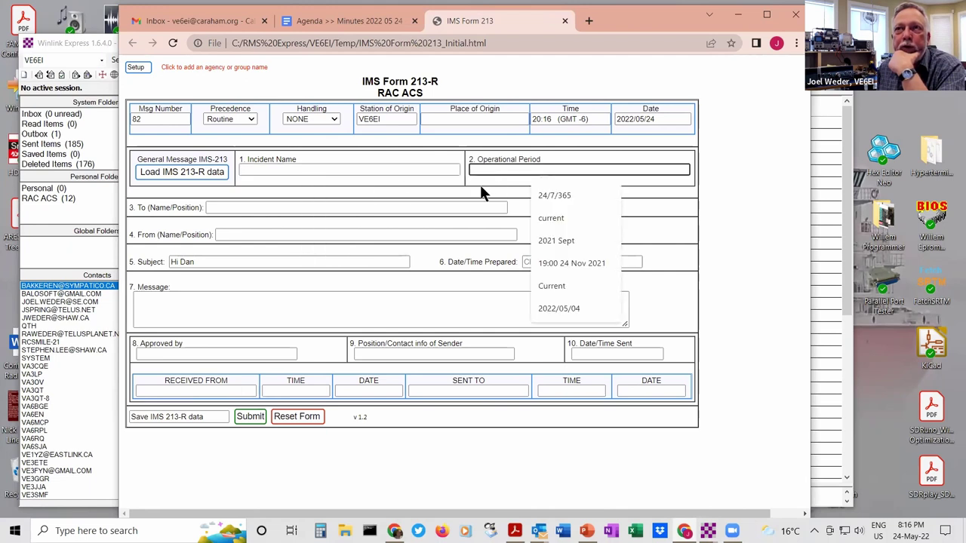
pyautogui.click(311, 302)
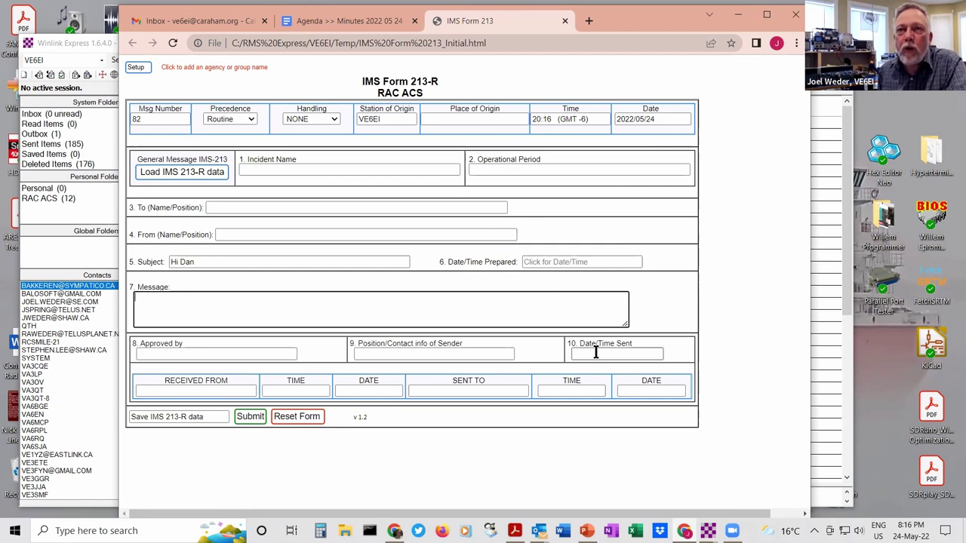
pyautogui.click(171, 322)
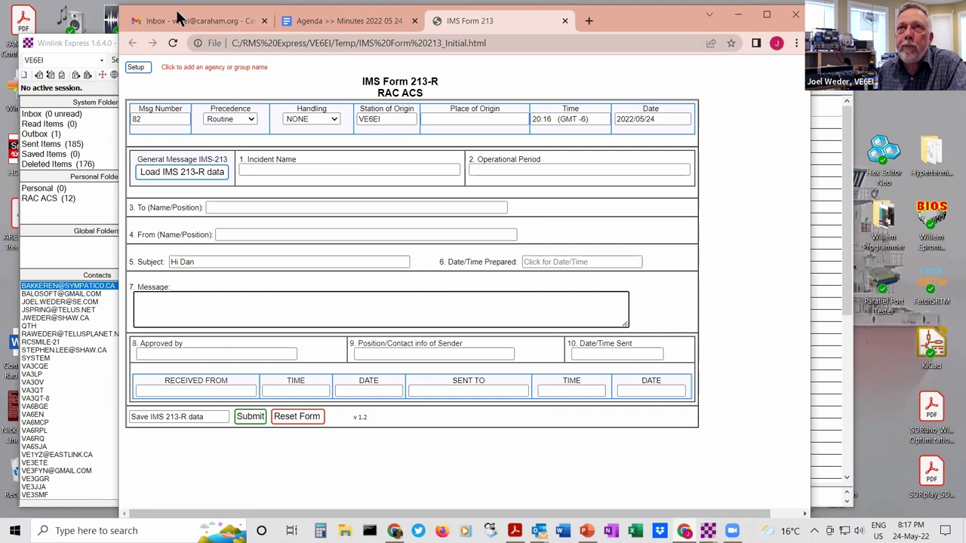
pyautogui.moveTo(178, 12); pyautogui.dragTo(184, 45)
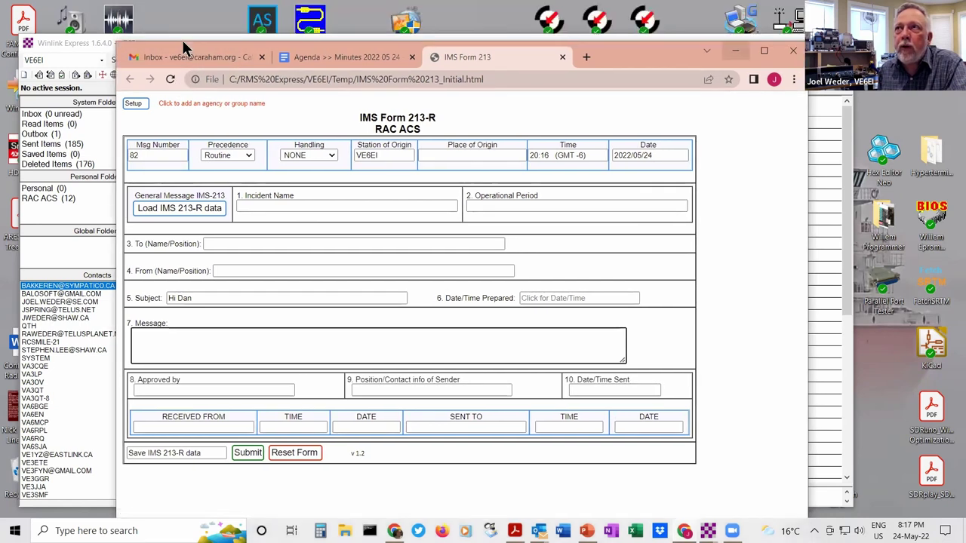
pyautogui.click(735, 50)
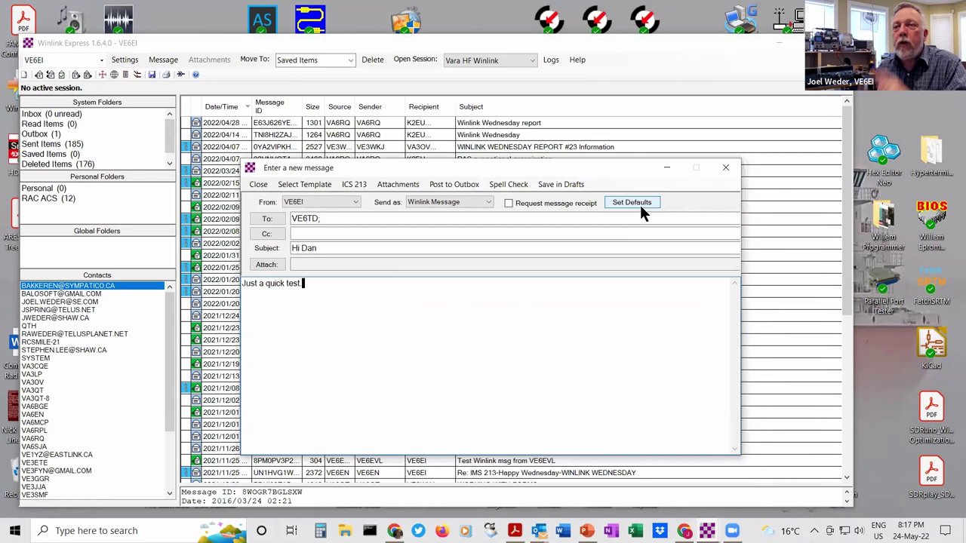
# Step: Post the second message to the outbox and open a Telnet Winlink session
pyautogui.click(454, 186)
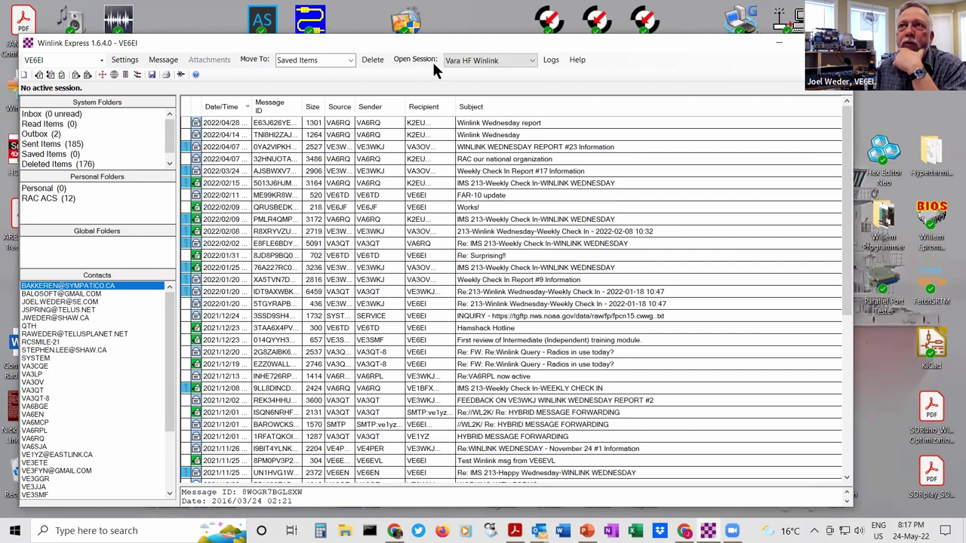
pyautogui.click(485, 61)
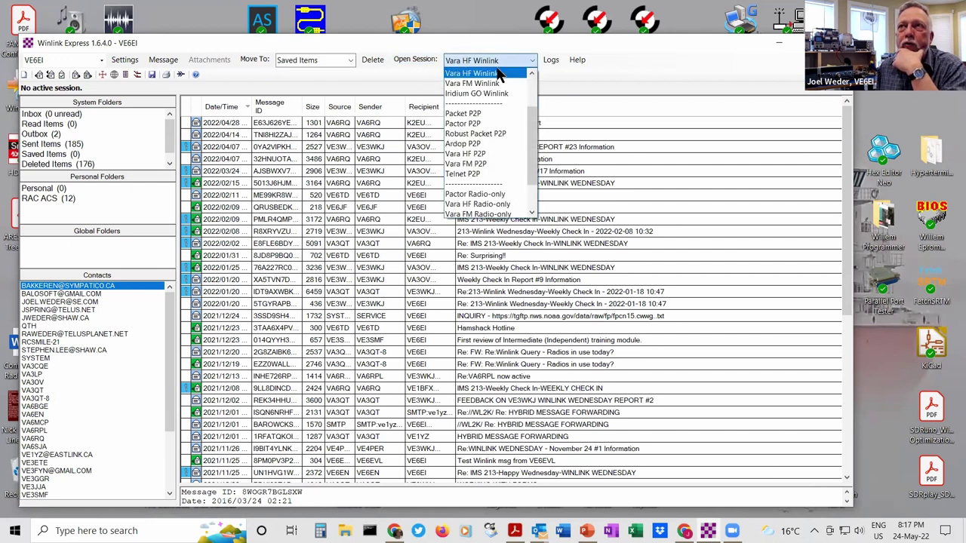
pyautogui.scroll(2, 532, 85)
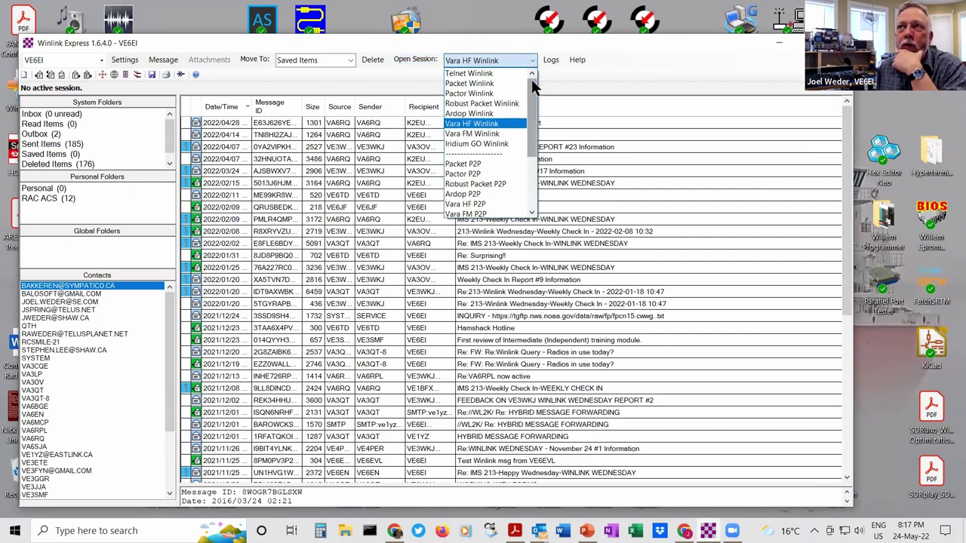
pyautogui.click(504, 73)
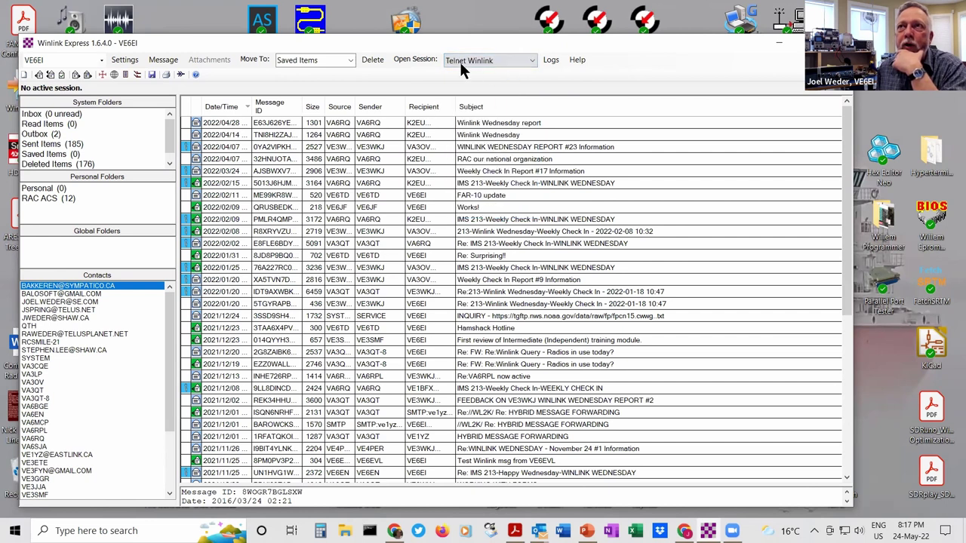
pyautogui.click(423, 59)
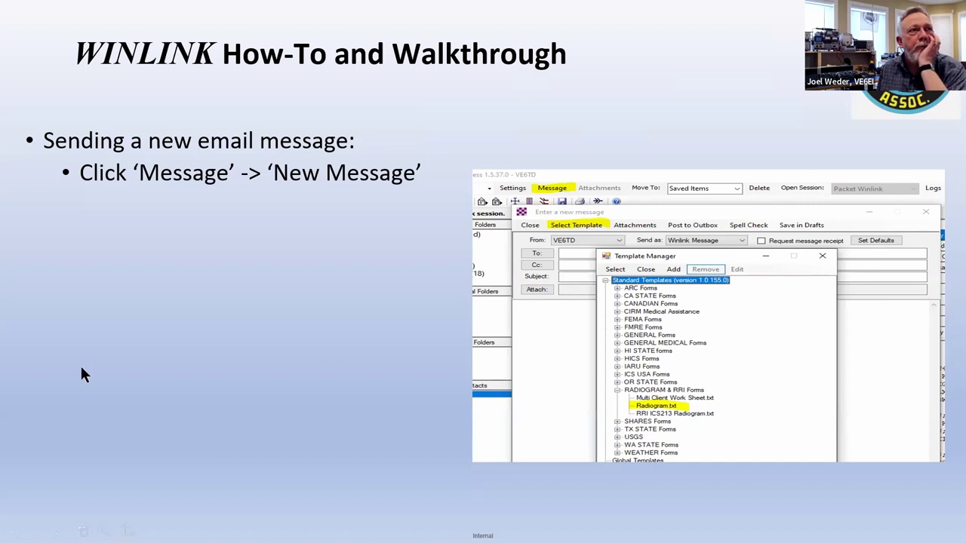
pyautogui.press('Right')
pyautogui.press('Right')
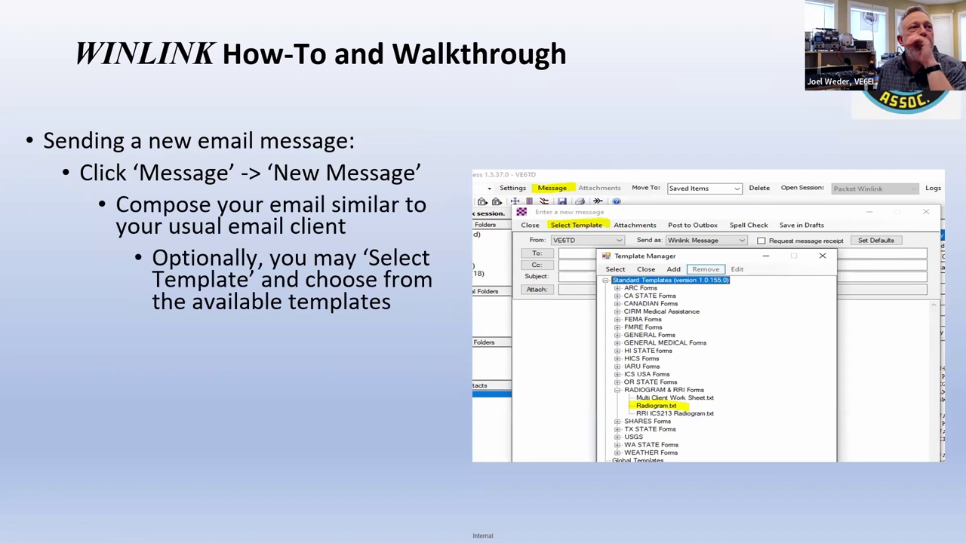
pyautogui.press('Right')
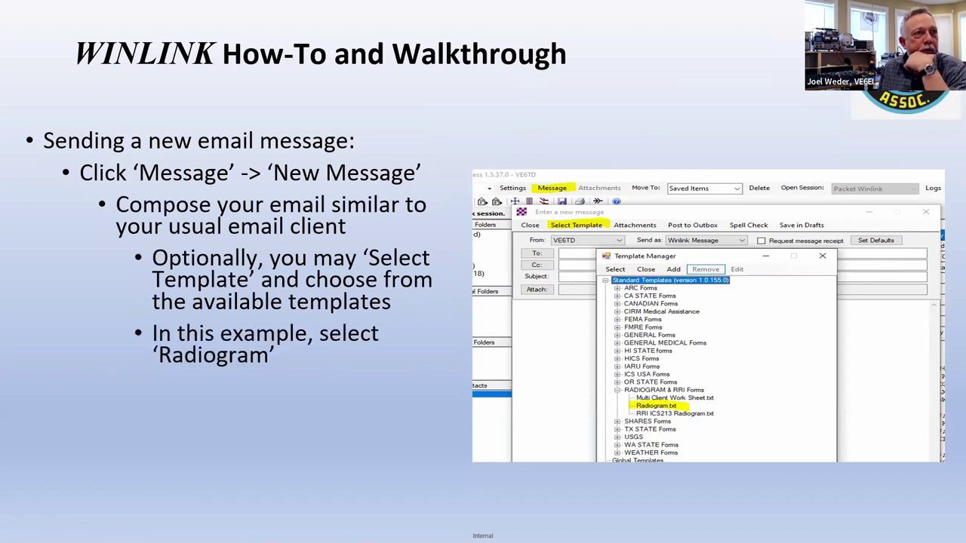
pyautogui.press('Right')
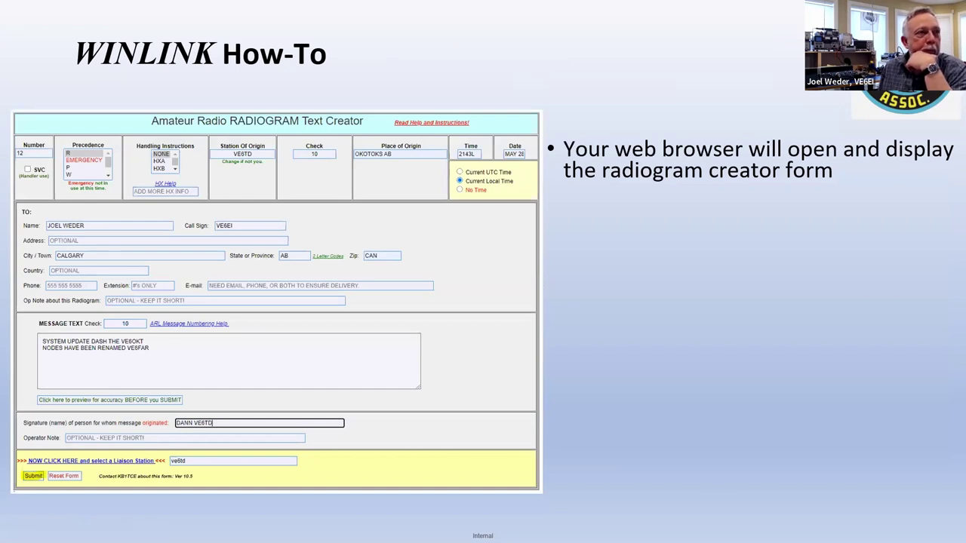
pyautogui.press('Right')
pyautogui.press('Right')
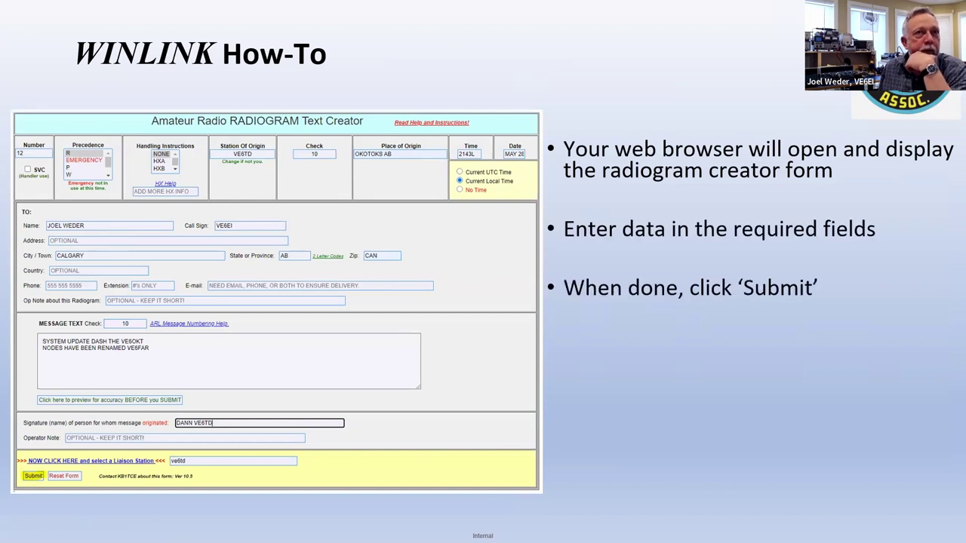
pyautogui.press('Right')
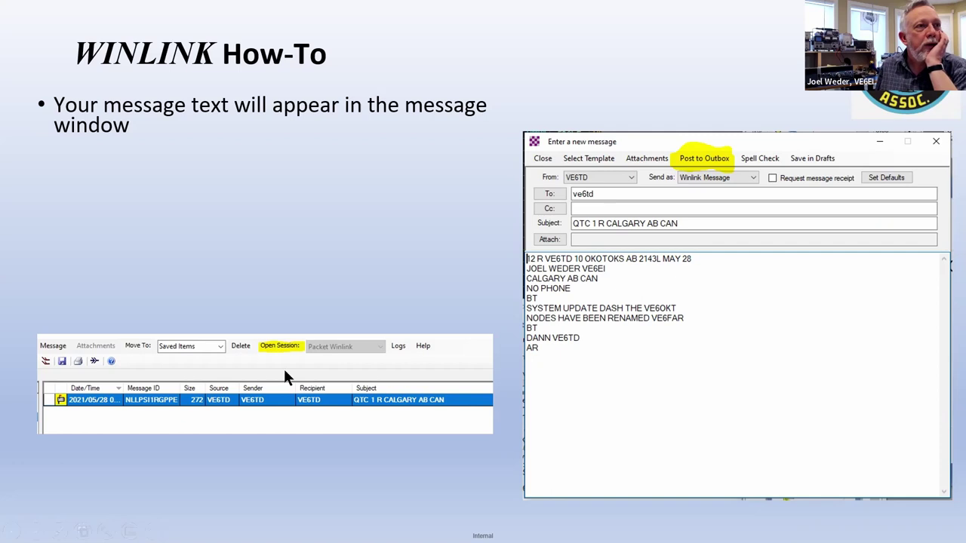
pyautogui.press('Right')
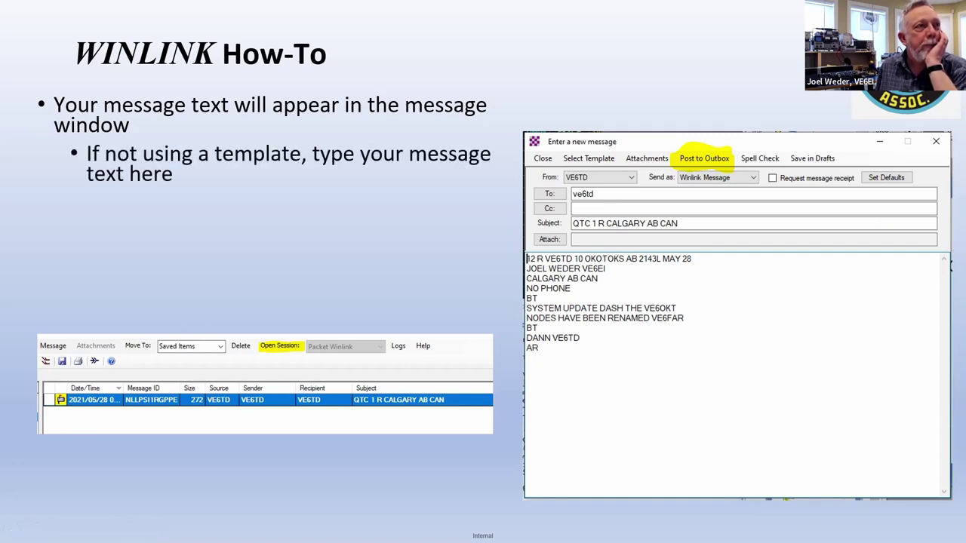
pyautogui.press('Right')
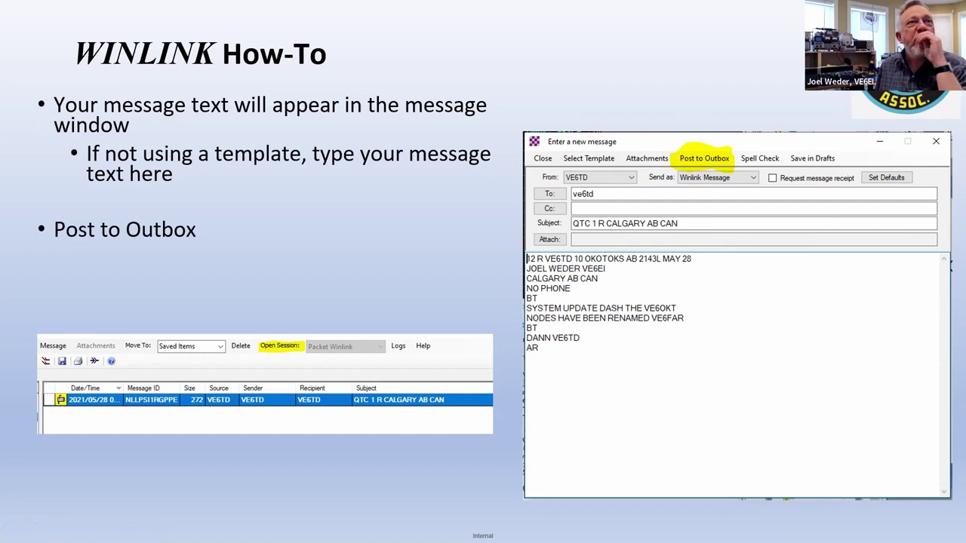
pyautogui.press('Left')
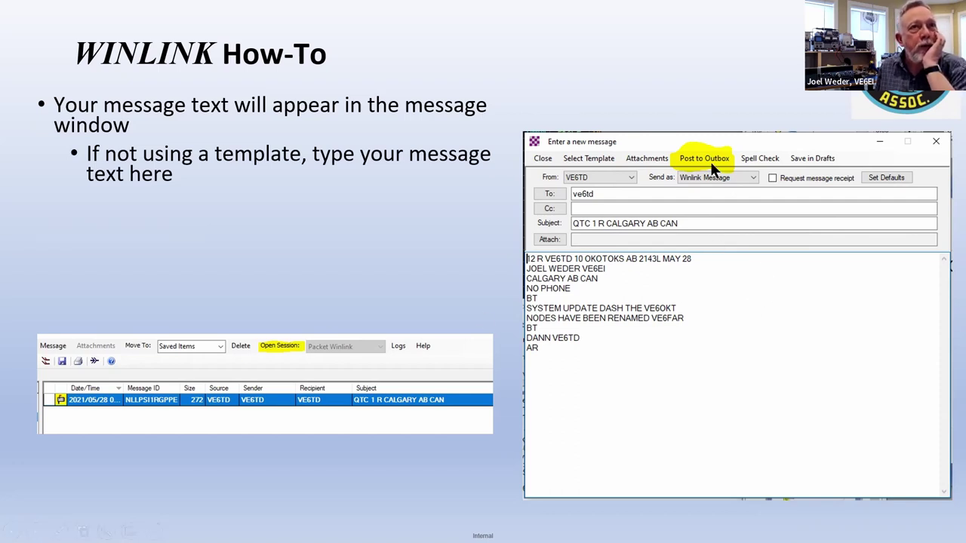
pyautogui.press('Right')
pyautogui.press('Right')
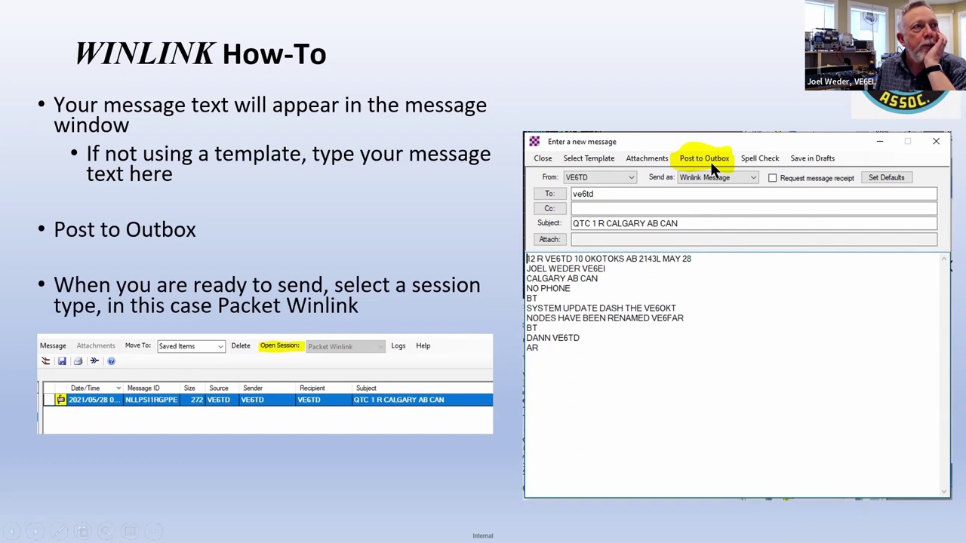
pyautogui.press('Right')
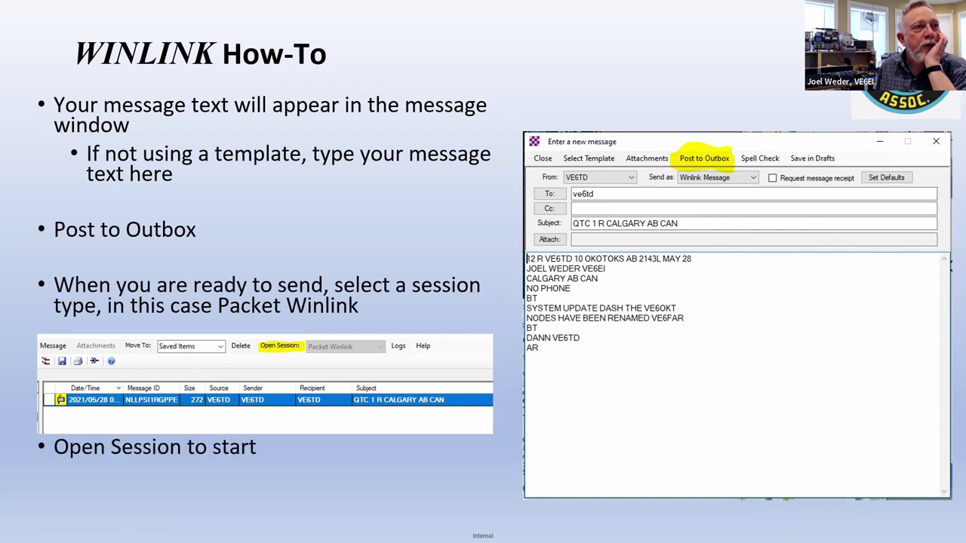
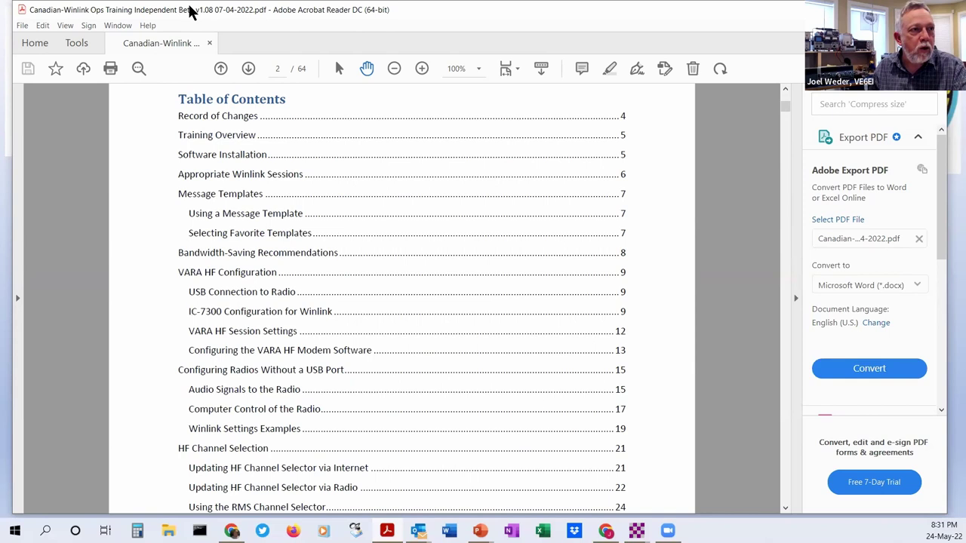
# Step: Look through the table of contents of the Canadian Winlink Ops Training PDF in Adobe Acrobat Reader
pyautogui.press('pagedown')
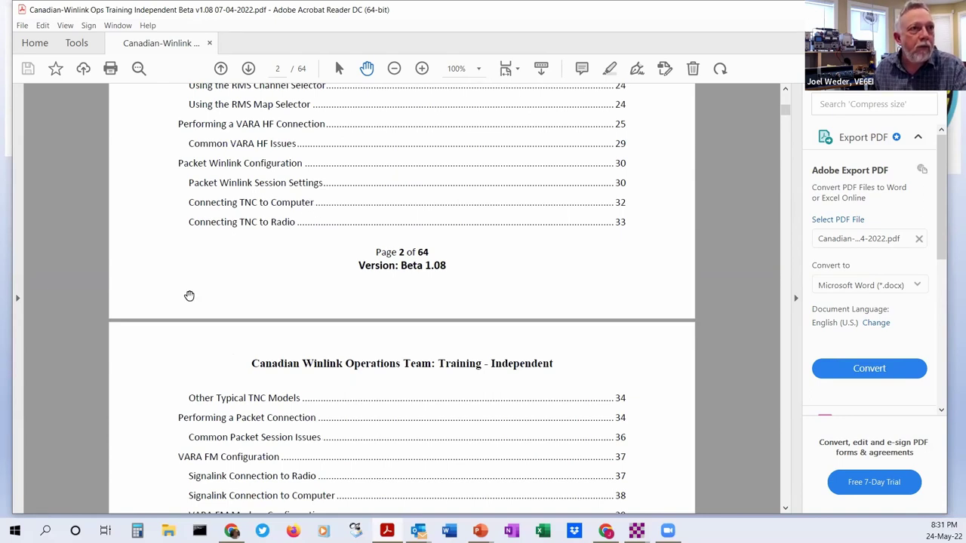
pyautogui.scroll(-5, 189, 296)
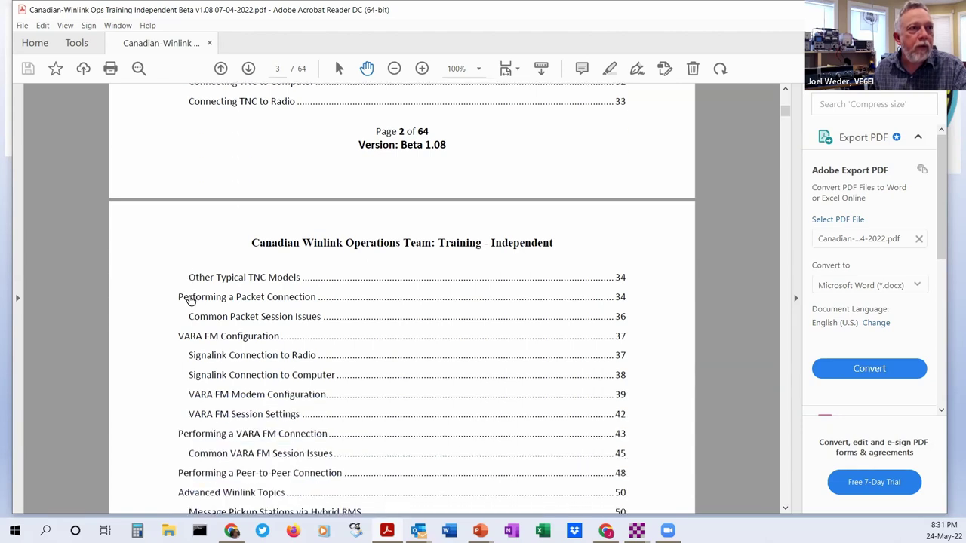
pyautogui.scroll(-3, 189, 298)
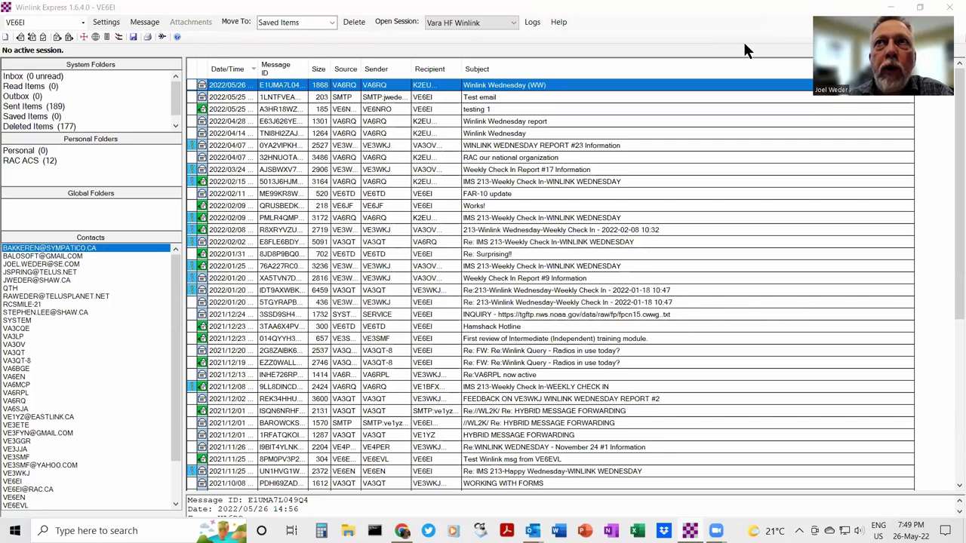
# Step: Open a Telnet Winlink session and review its Telnet properties, cancelling without changes
pyautogui.click(507, 20)
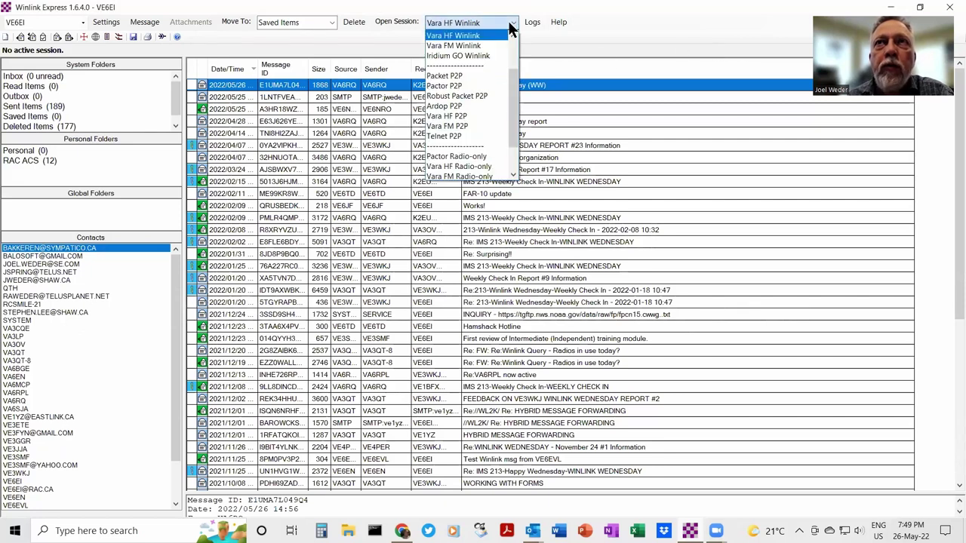
pyautogui.scroll(2, 512, 40)
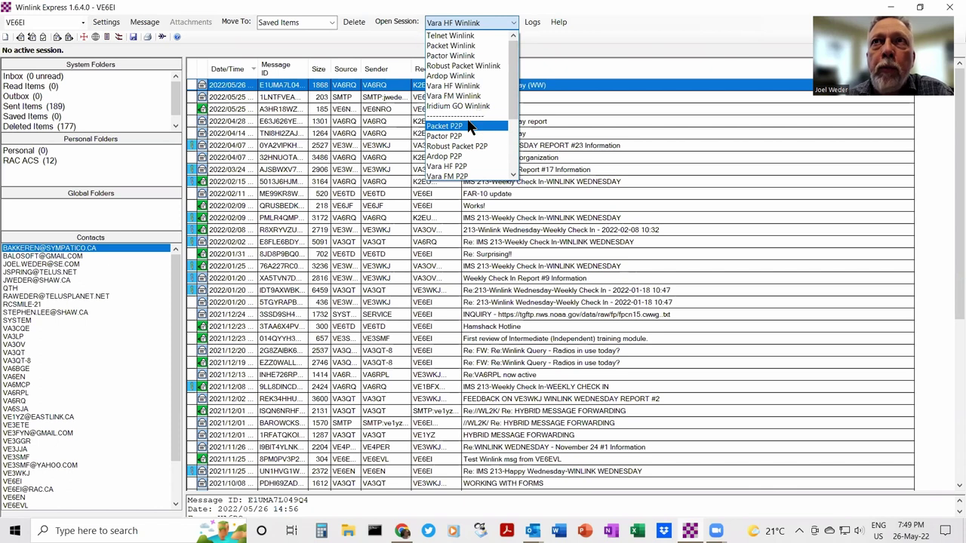
pyautogui.click(469, 36)
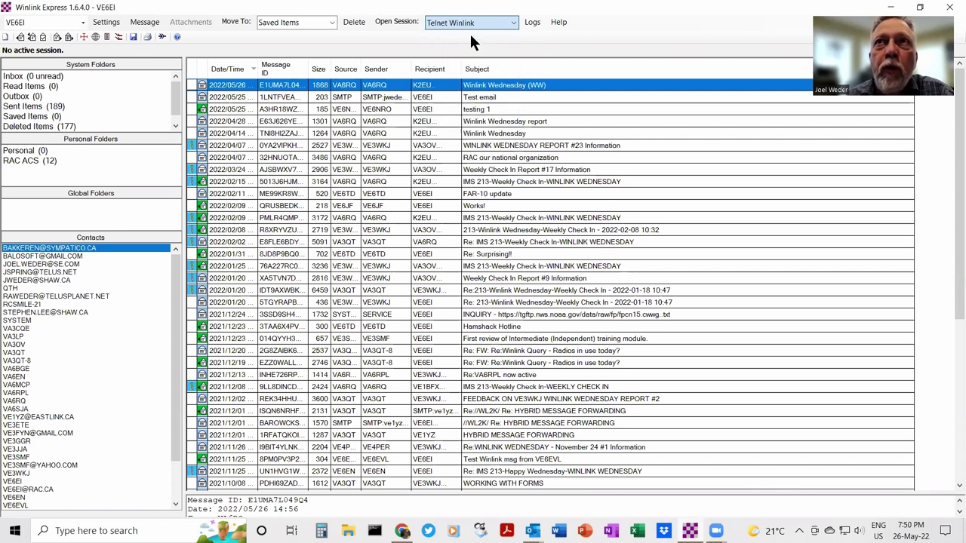
pyautogui.click(407, 23)
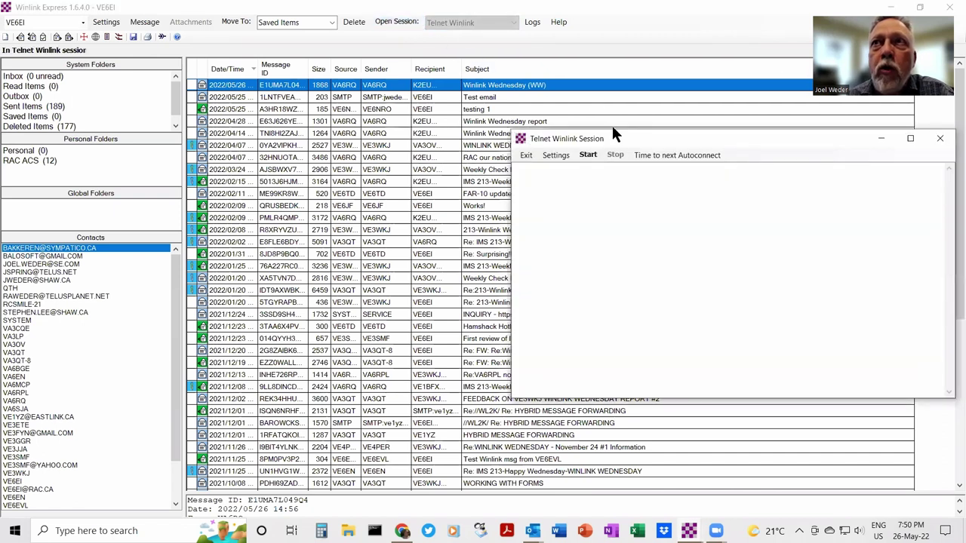
pyautogui.moveTo(596, 138); pyautogui.dragTo(457, 134)
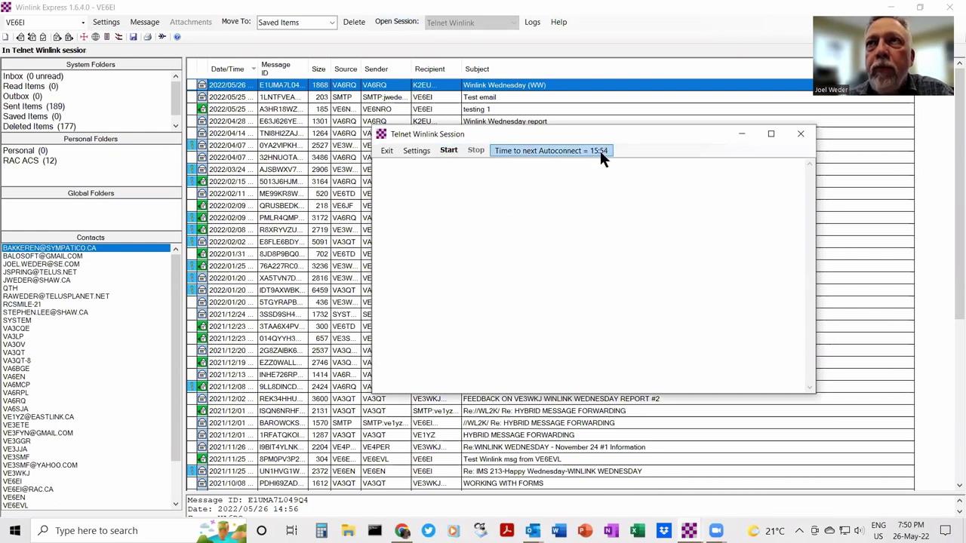
pyautogui.click(417, 150)
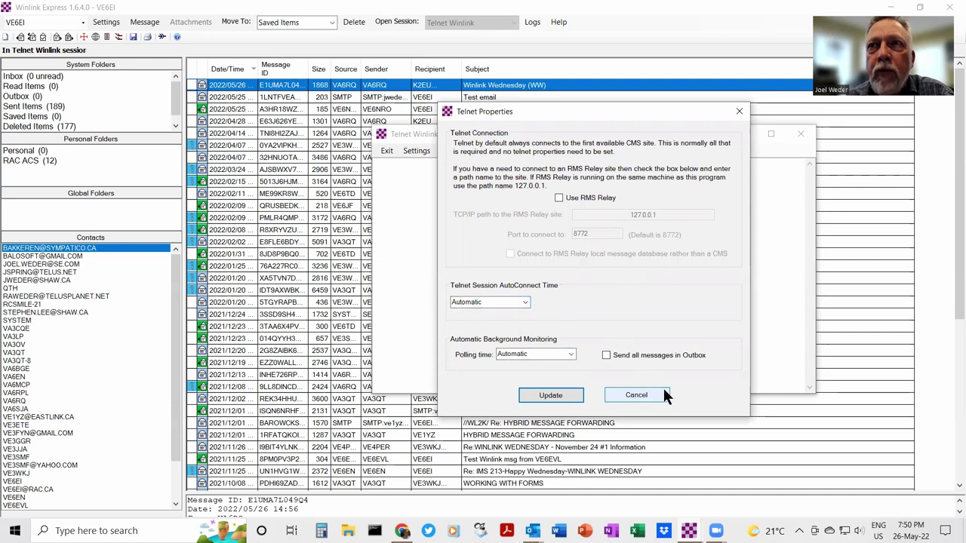
pyautogui.click(636, 394)
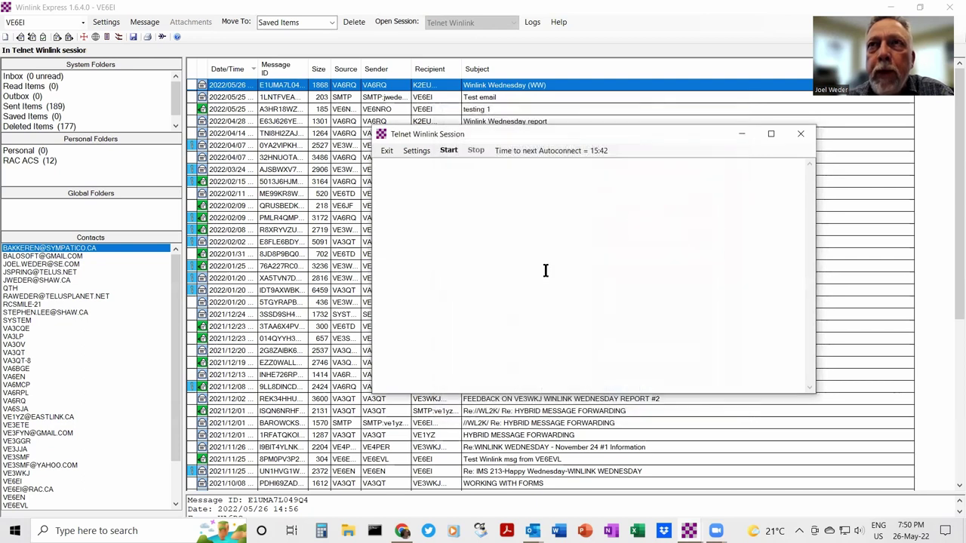
# Step: Run the Telnet connection to the CMS, and exit the session when it has ended
pyautogui.click(448, 151)
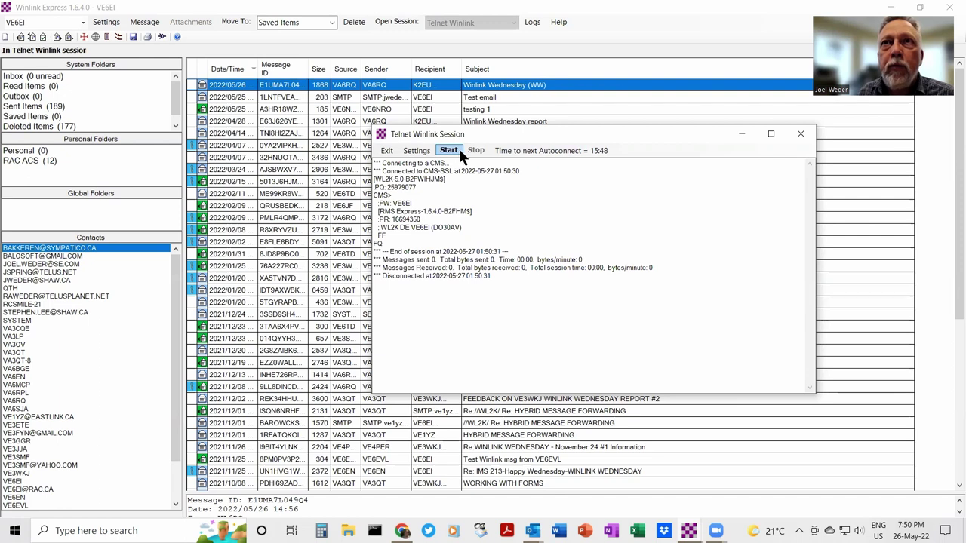
pyautogui.click(384, 150)
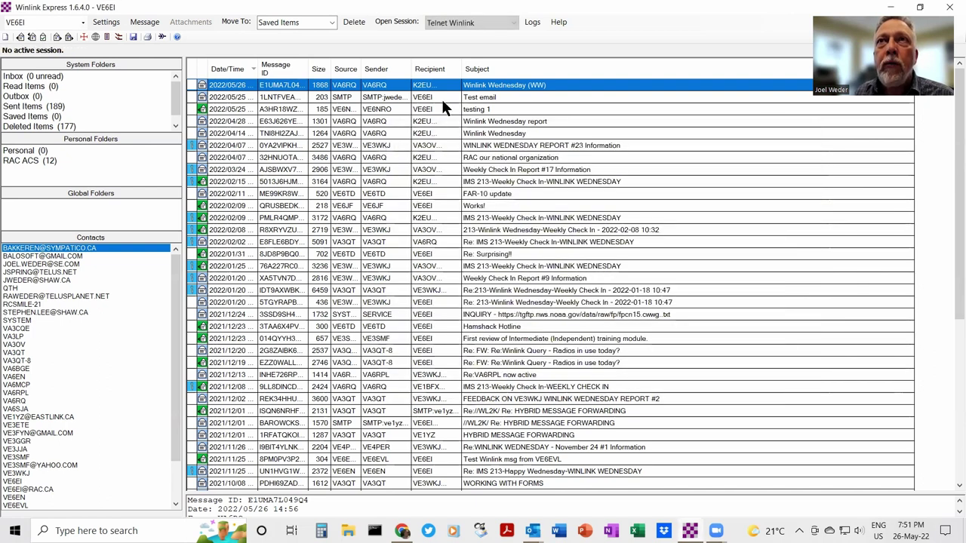
# Step: Choose Packet Winlink as the session type and open the session
pyautogui.click(455, 24)
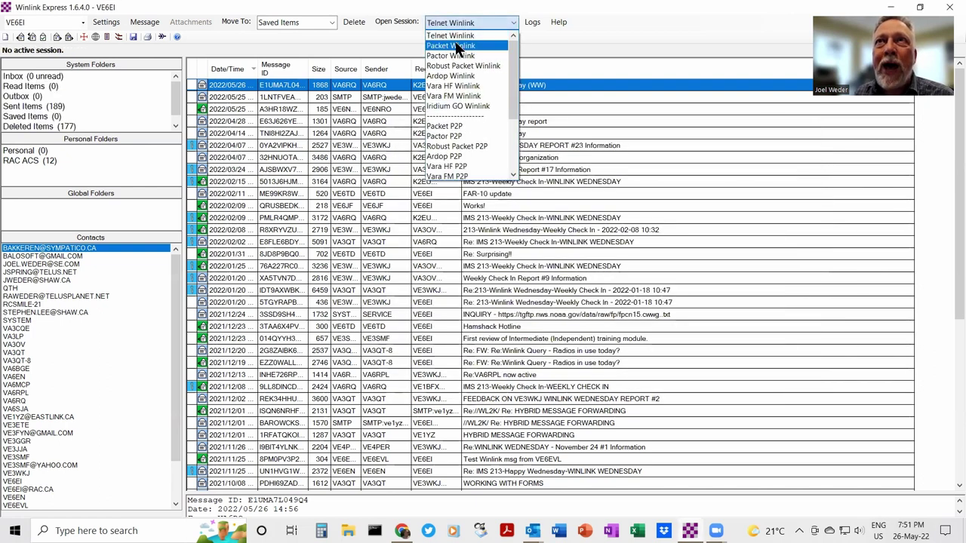
pyautogui.click(456, 45)
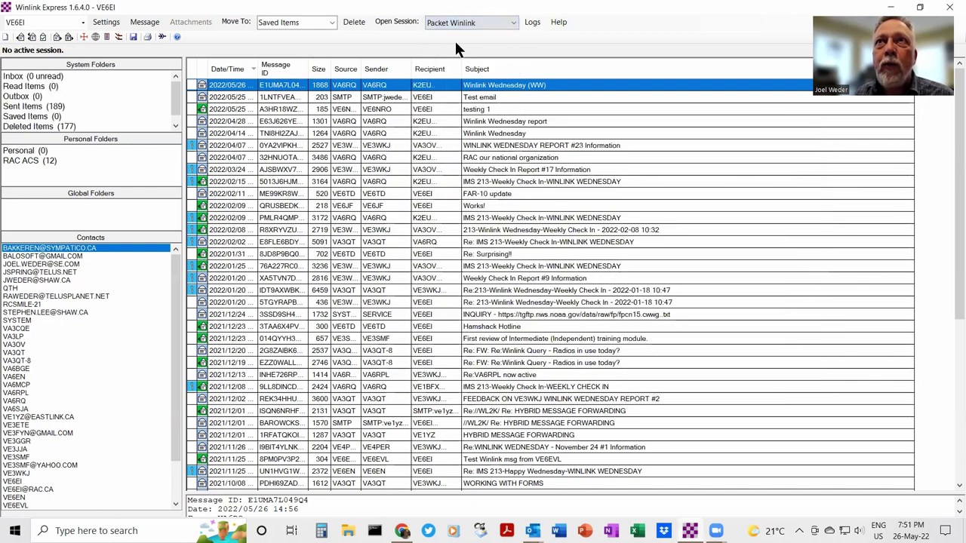
pyautogui.click(404, 23)
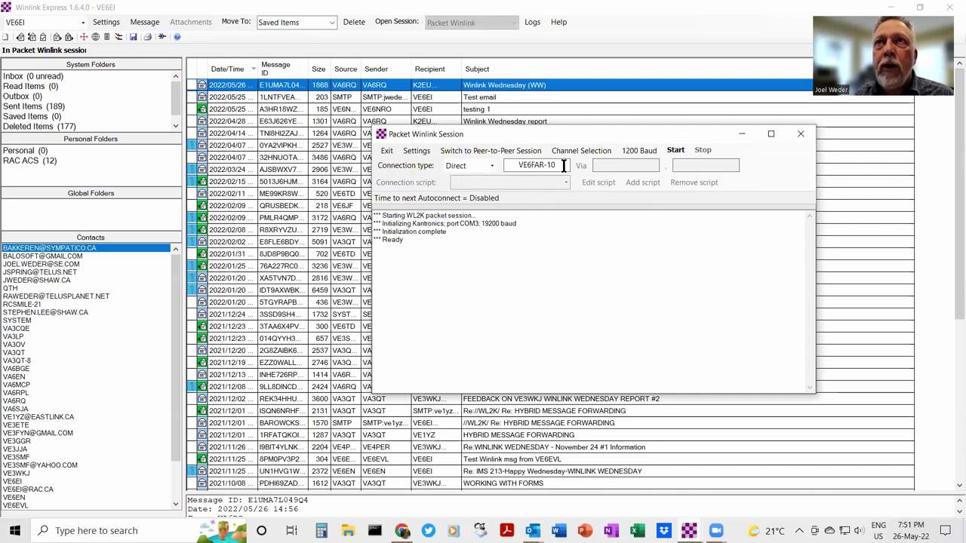
# Step: Examine the packet setup, including the available TNC types, serial port and TNC parameters, and cancel without changes
pyautogui.click(422, 155)
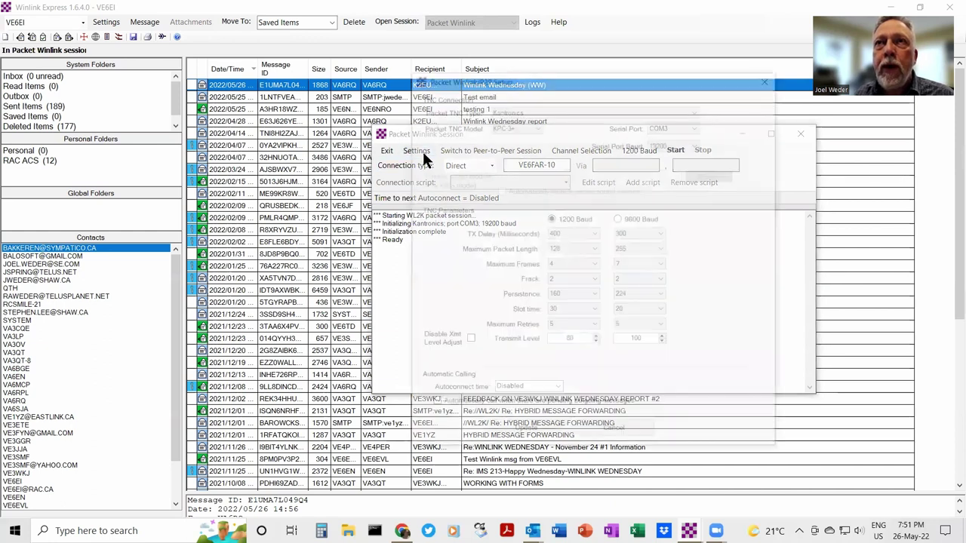
pyautogui.click(519, 107)
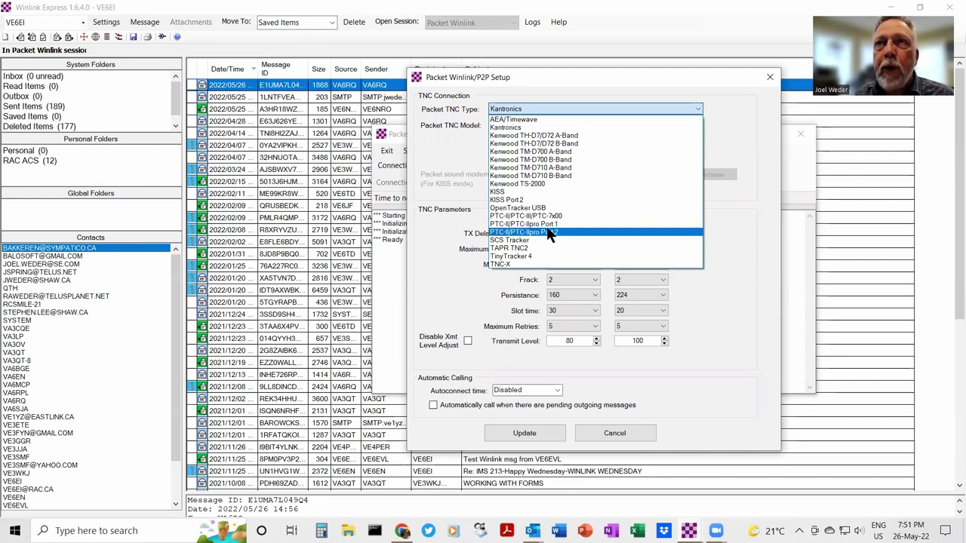
pyautogui.click(448, 177)
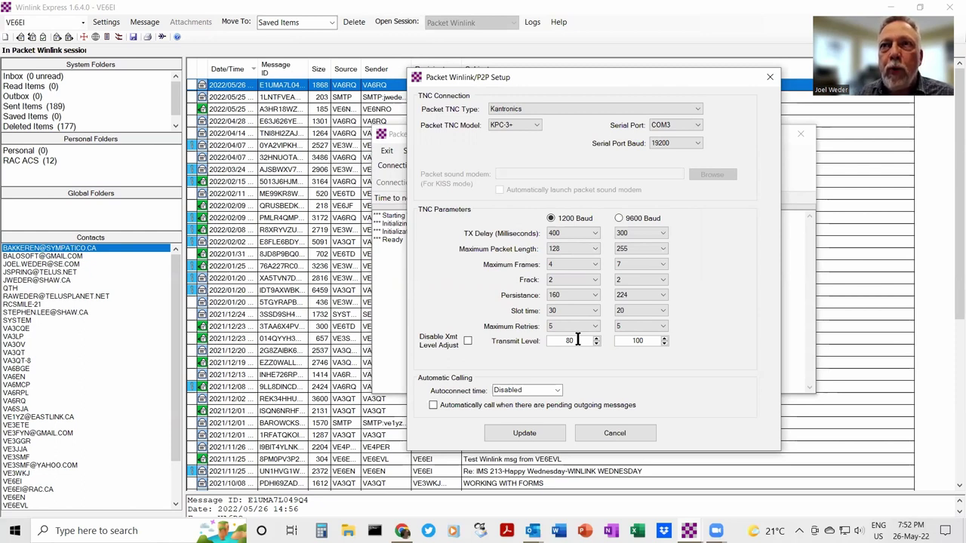
pyautogui.click(615, 434)
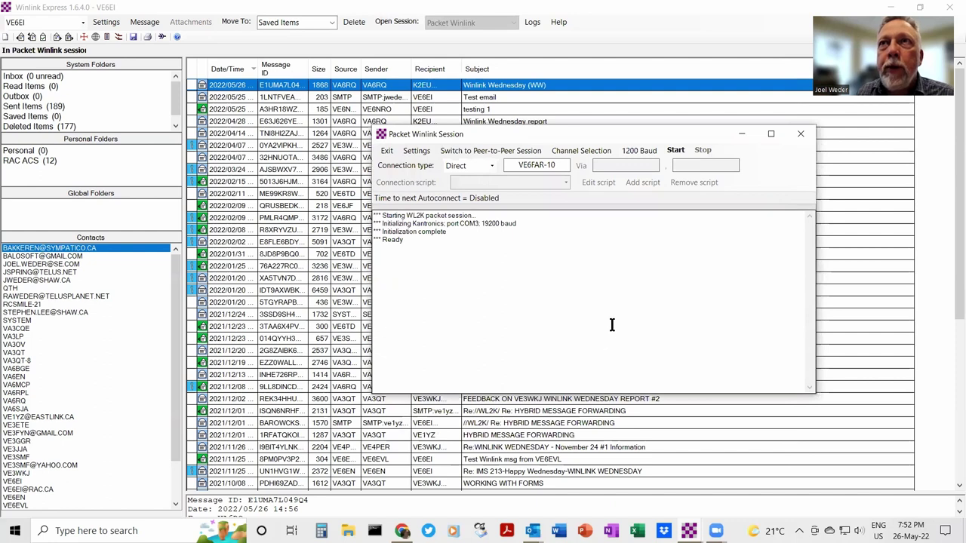
# Step: Set the packet session's connection type to Digipeater
pyautogui.click(489, 165)
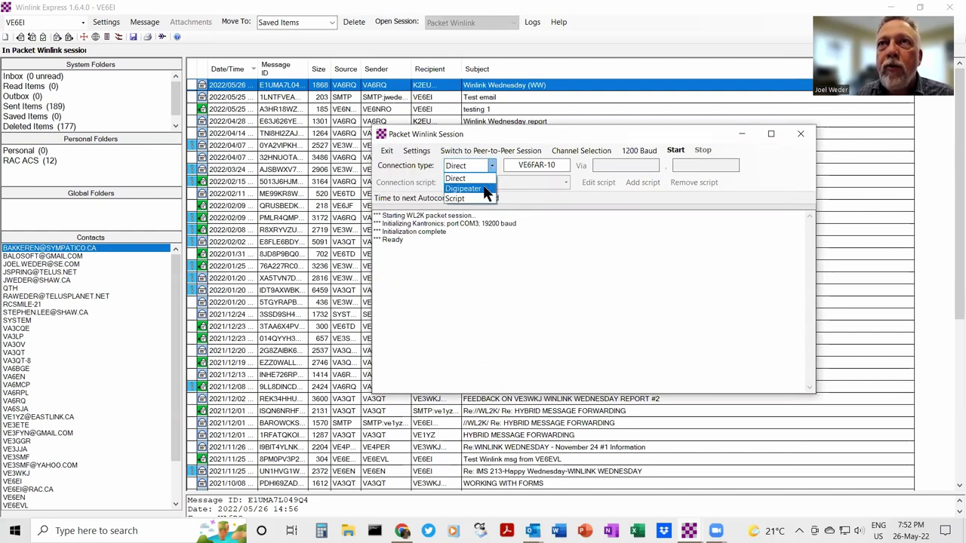
pyautogui.click(485, 189)
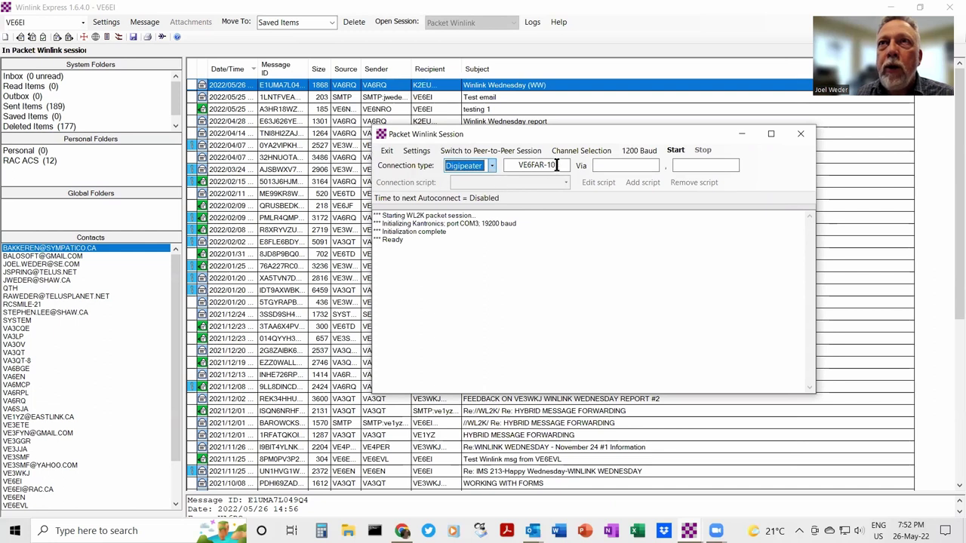
pyautogui.click(558, 165)
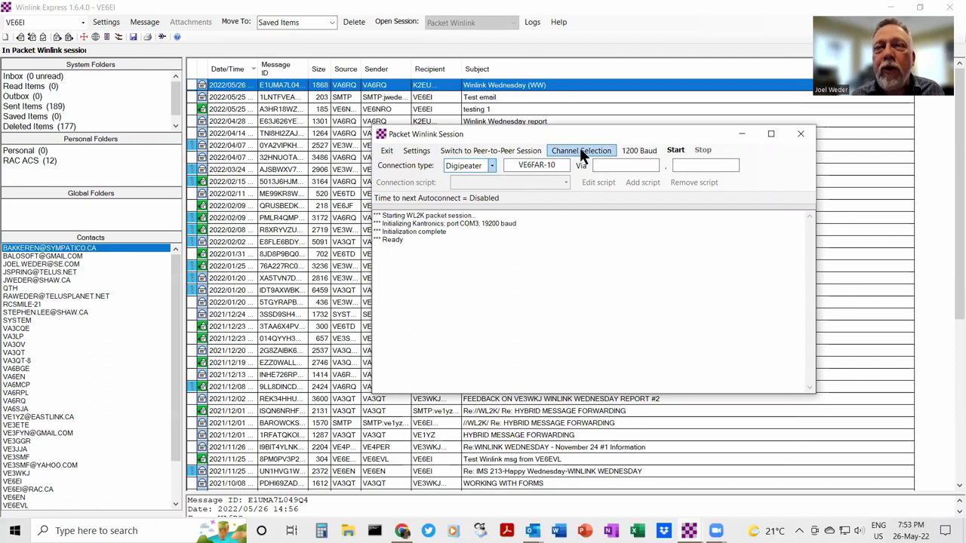
# Step: Select the VE6OKT-10 station from the packet channel list as the session's channel
pyautogui.click(580, 150)
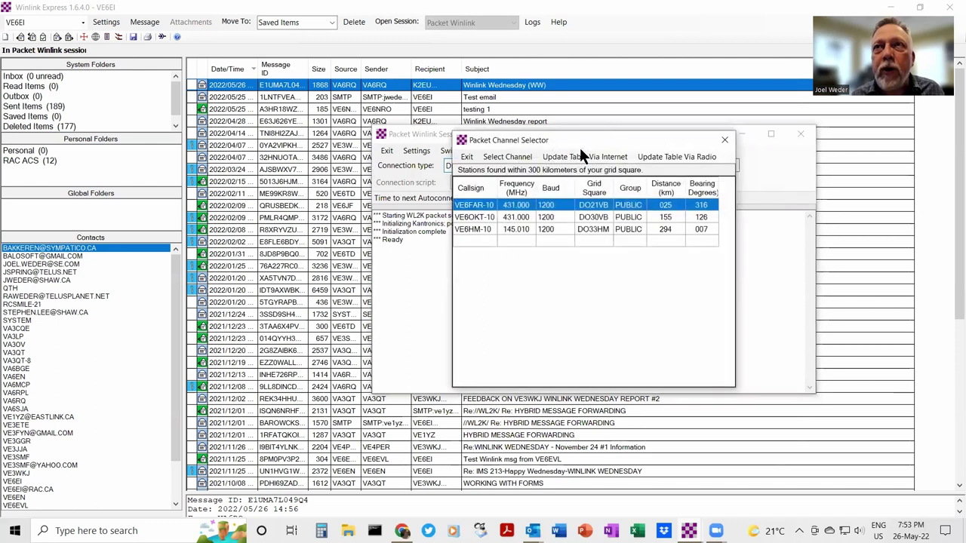
pyautogui.click(490, 229)
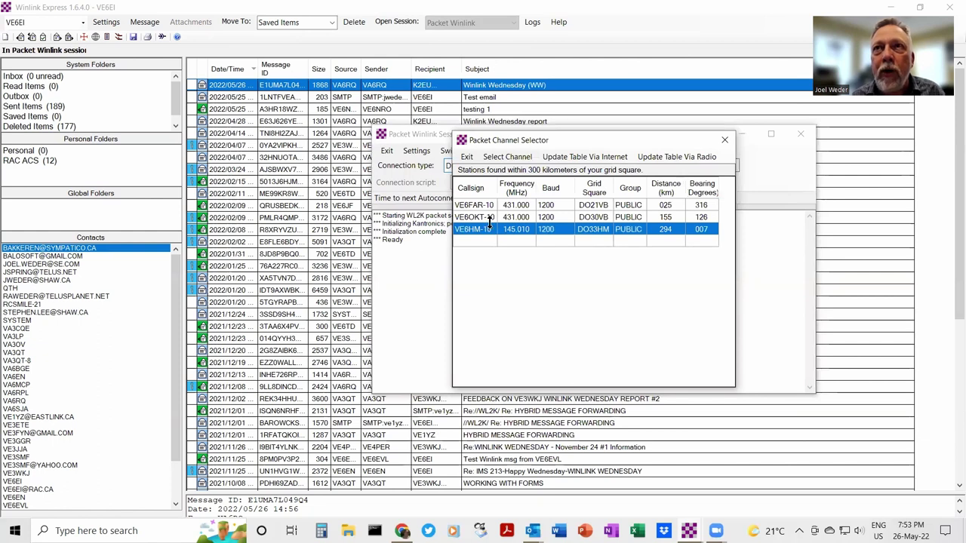
pyautogui.click(489, 216)
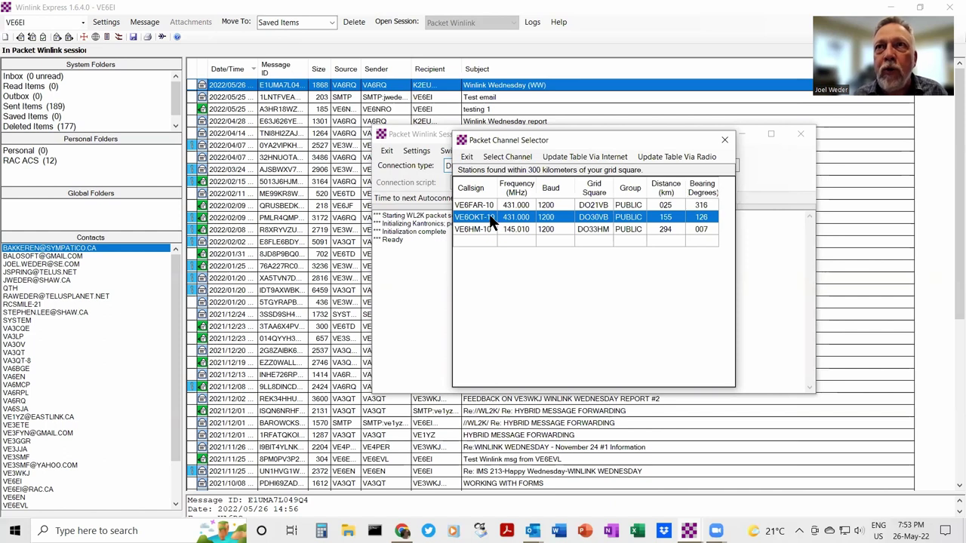
pyautogui.click(516, 159)
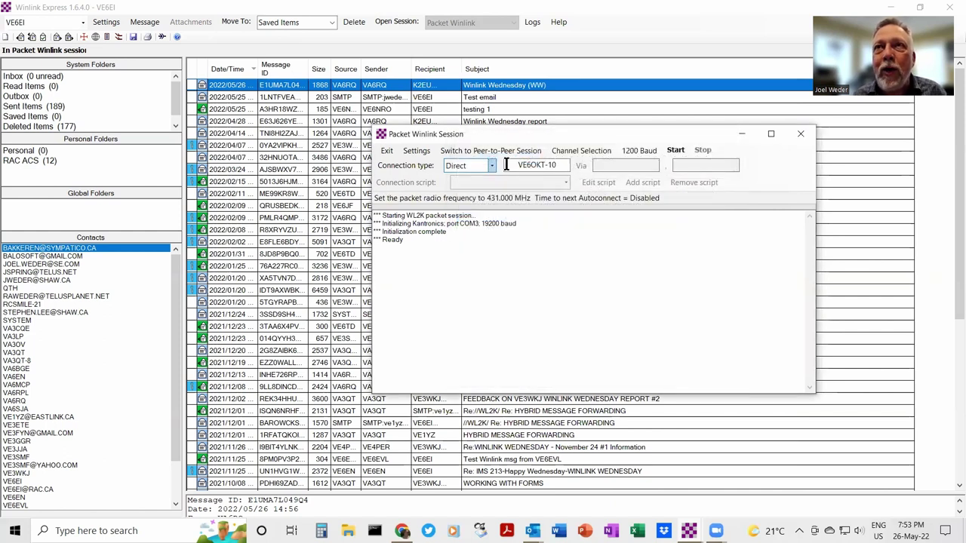
# Step: Set the connection type to Digipeater and enter VE6HRA-8 as the first relay station
pyautogui.click(490, 165)
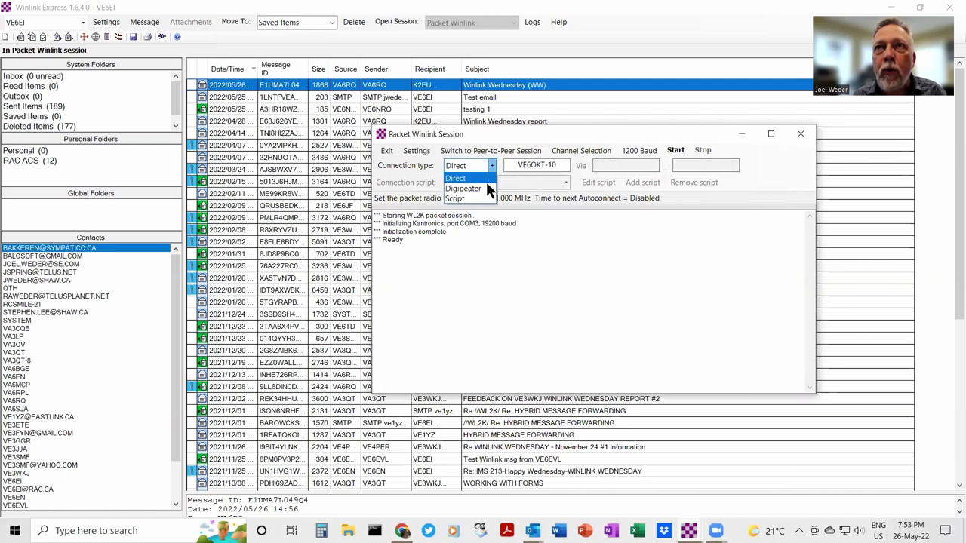
pyautogui.click(482, 188)
pyautogui.click(620, 164)
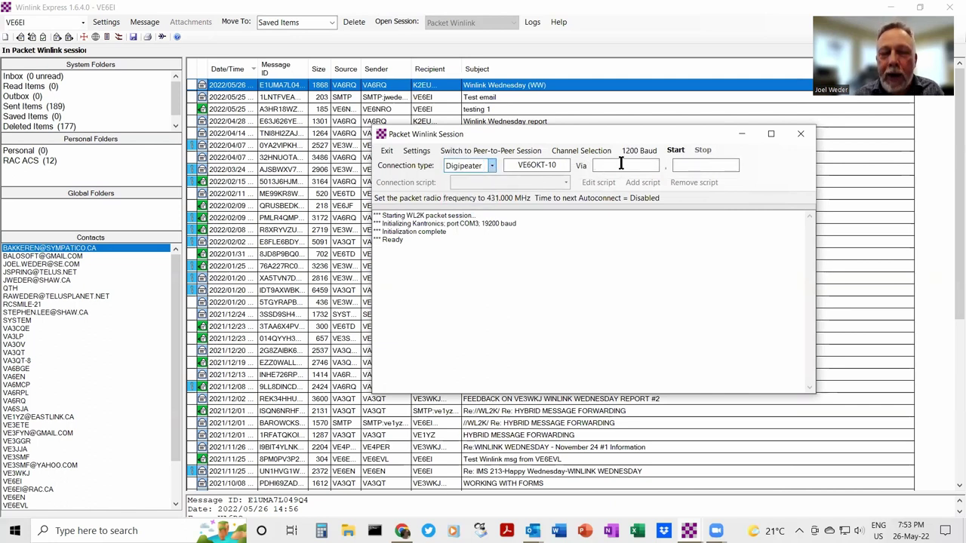
pyautogui.write('VE6')
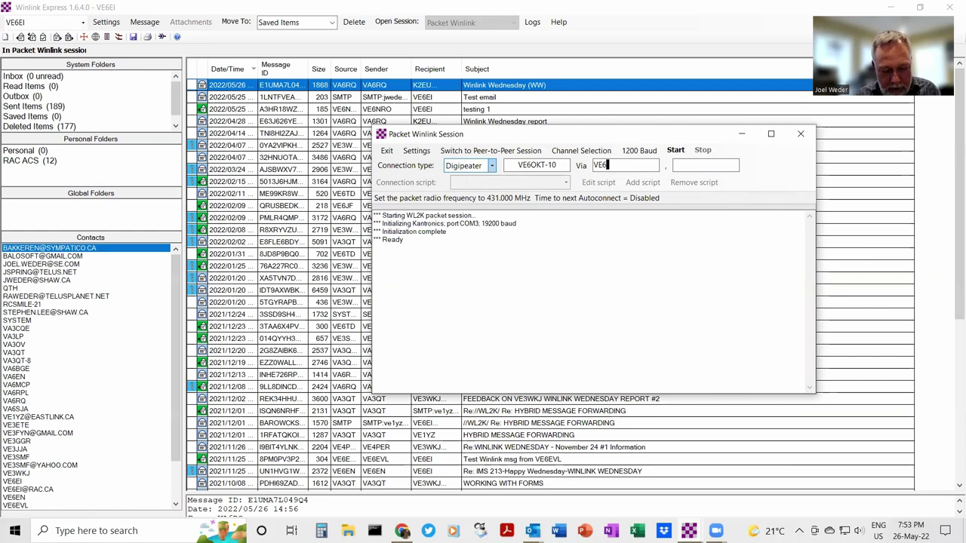
pyautogui.write('HRA-8')
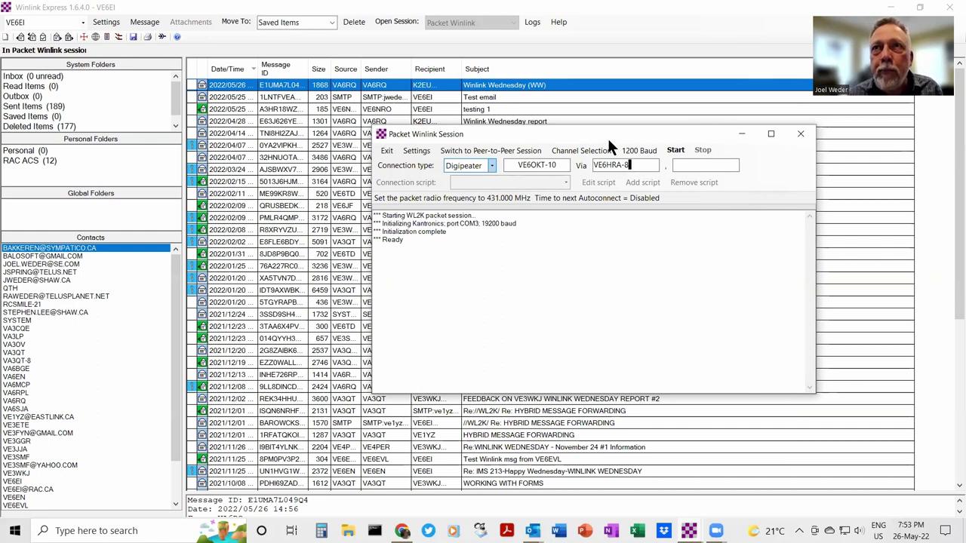
# Step: Set the connection type back to Direct and select VE6FAR-10 as the packet channel
pyautogui.click(492, 166)
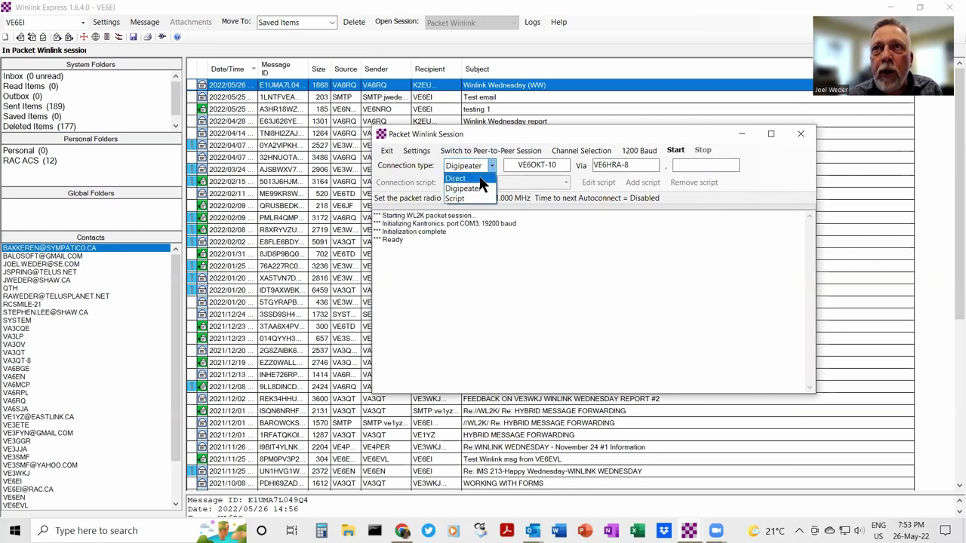
pyautogui.click(467, 178)
pyautogui.click(568, 148)
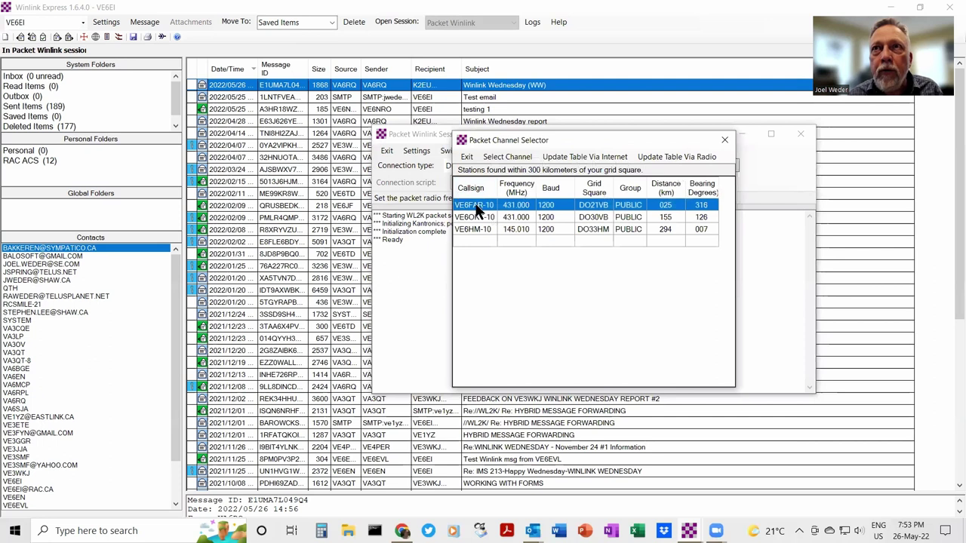
pyautogui.click(508, 157)
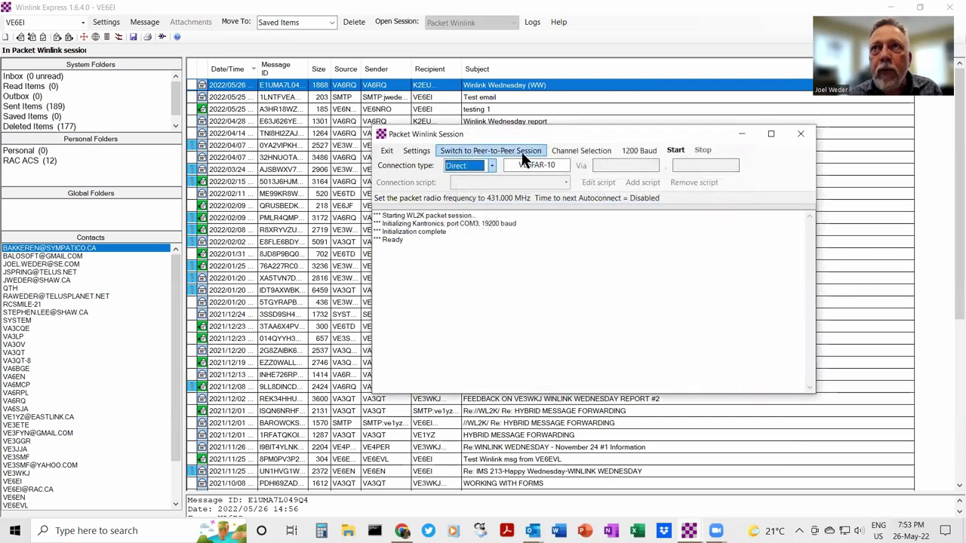
pyautogui.click(676, 152)
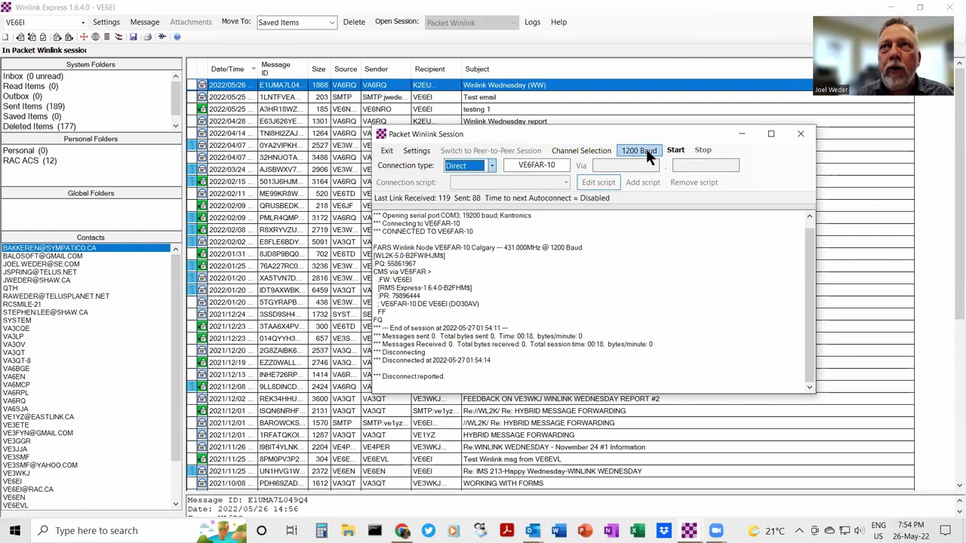
pyautogui.click(387, 150)
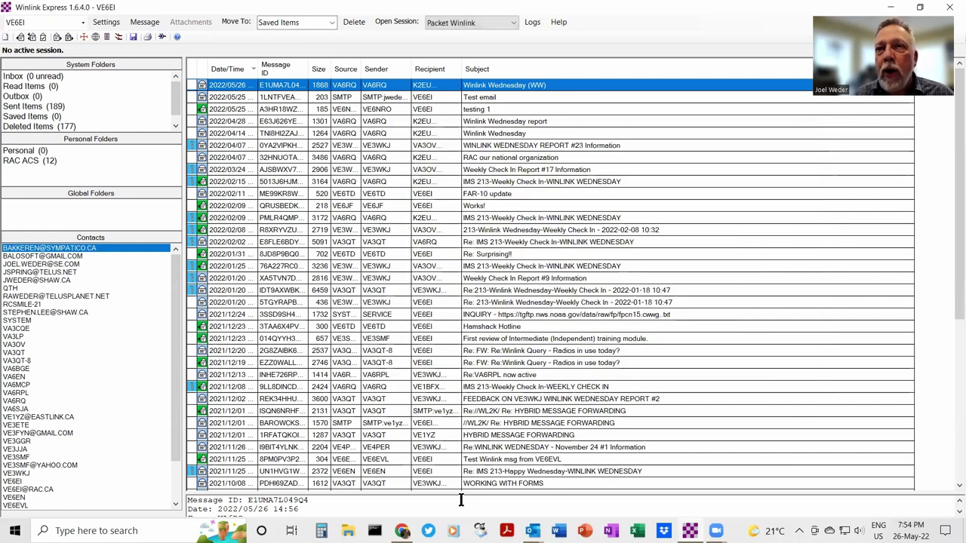
# Step: Switch to the Outlook draft with the subject Demo Email and send it to the Winlink address
pyautogui.moveTo(531, 531)
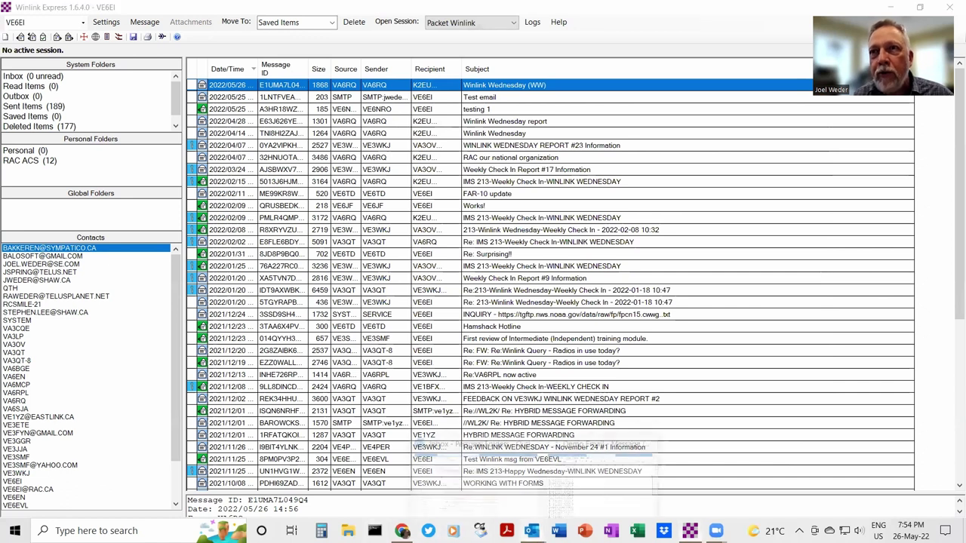
pyautogui.click(566, 463)
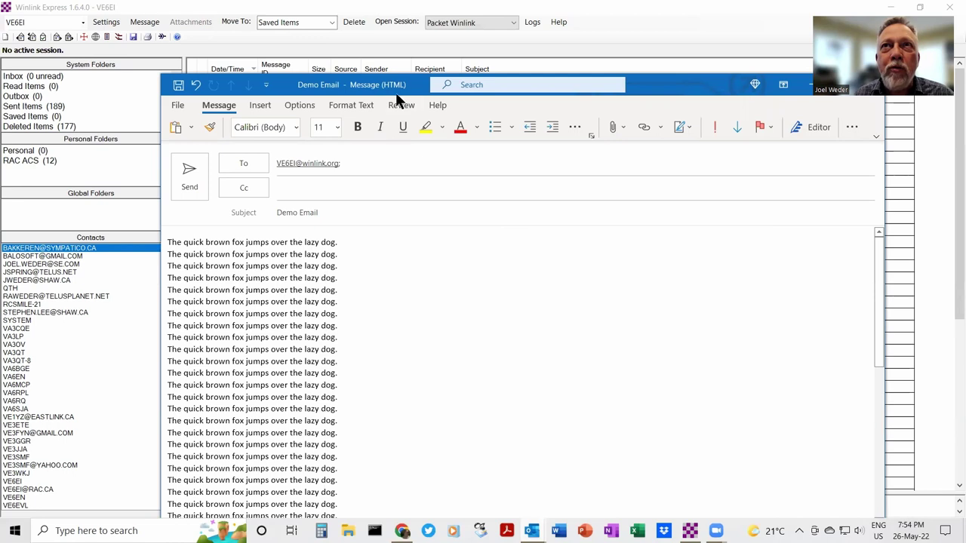
pyautogui.moveTo(402, 85); pyautogui.dragTo(393, 50)
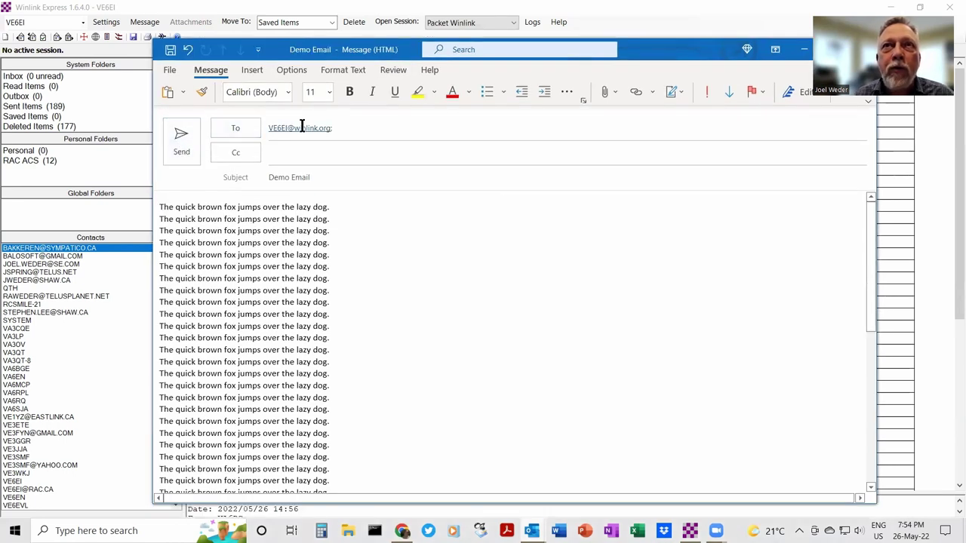
pyautogui.moveTo(335, 129)
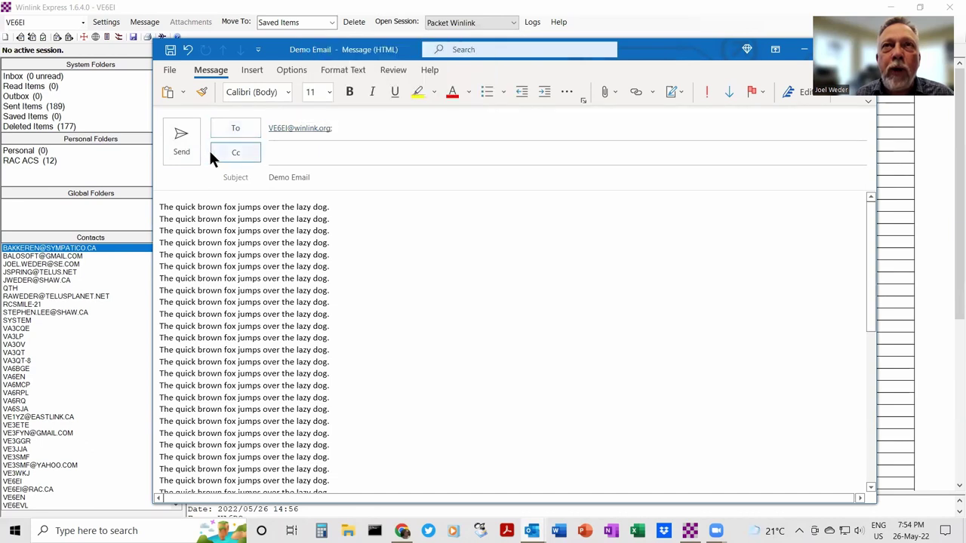
pyautogui.click(186, 148)
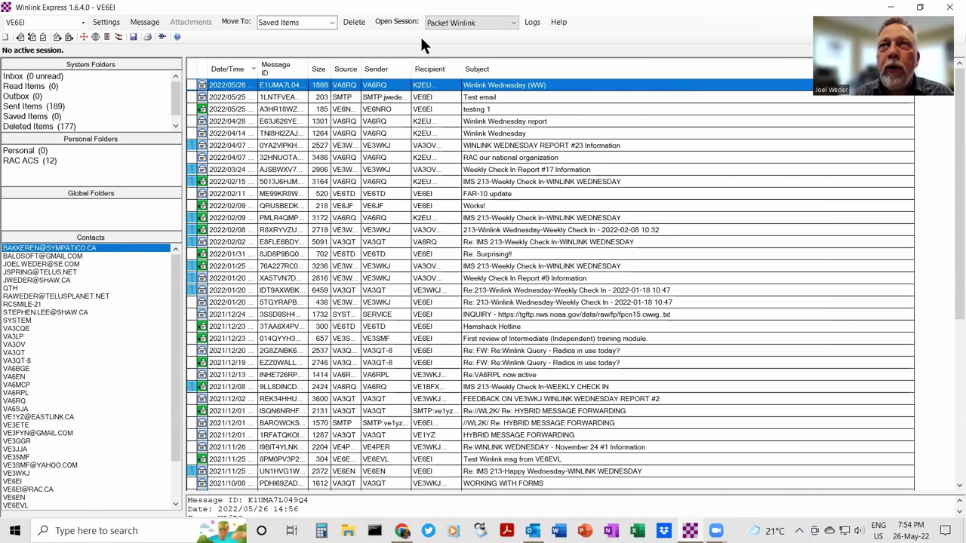
# Step: Choose Vara HF Winlink as the session type and open the session
pyautogui.click(458, 23)
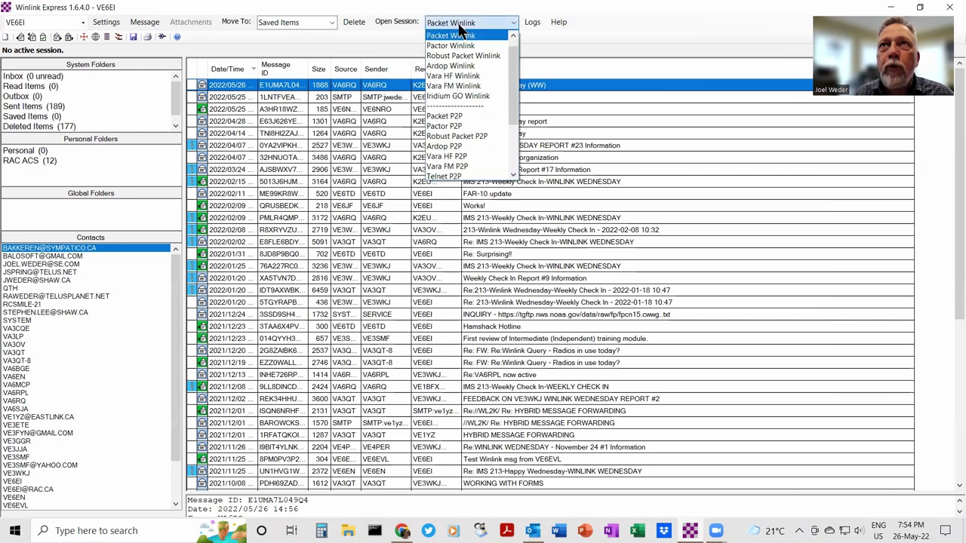
pyautogui.click(466, 76)
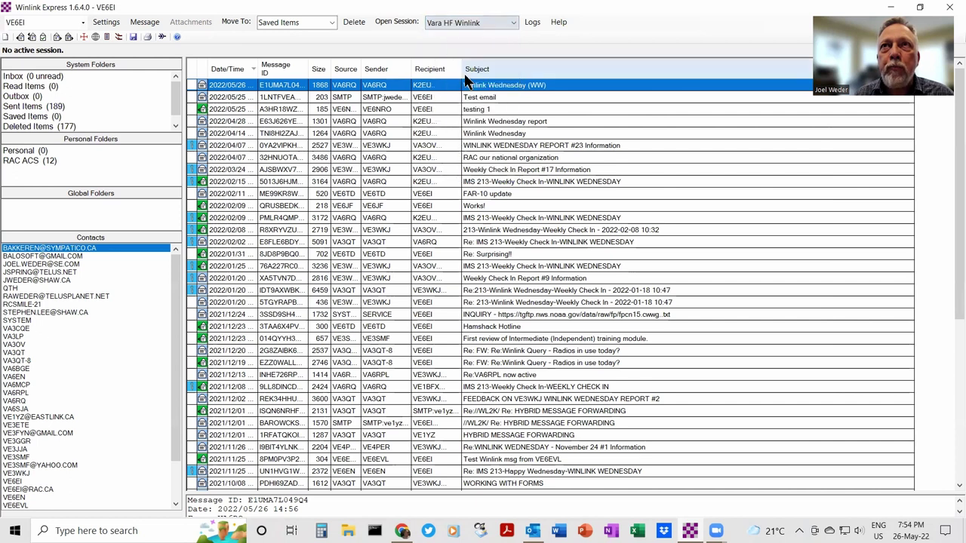
pyautogui.click(397, 23)
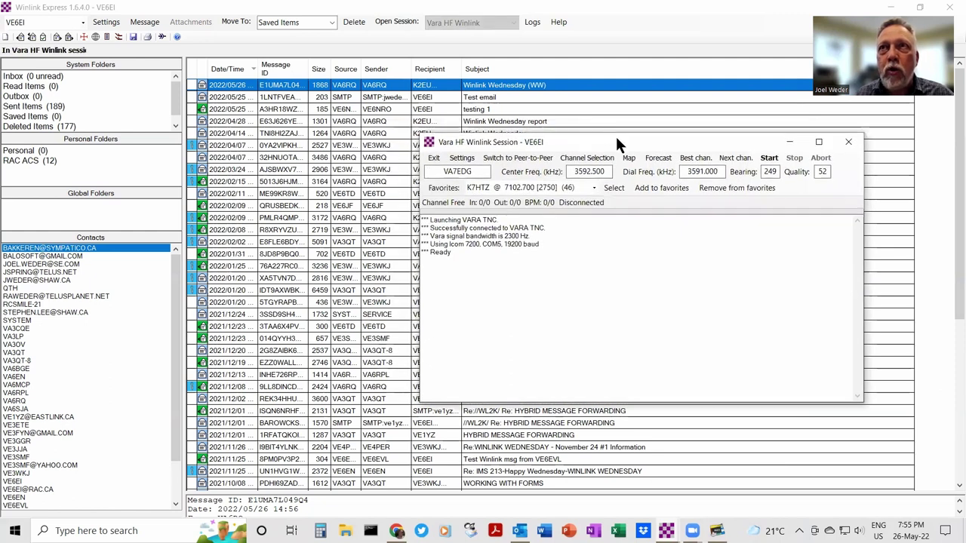
# Step: Arrange the Vara HF session window beside the VARA HF modem window so both can be seen, and make the modem window active
pyautogui.moveTo(617, 135); pyautogui.dragTo(680, 133)
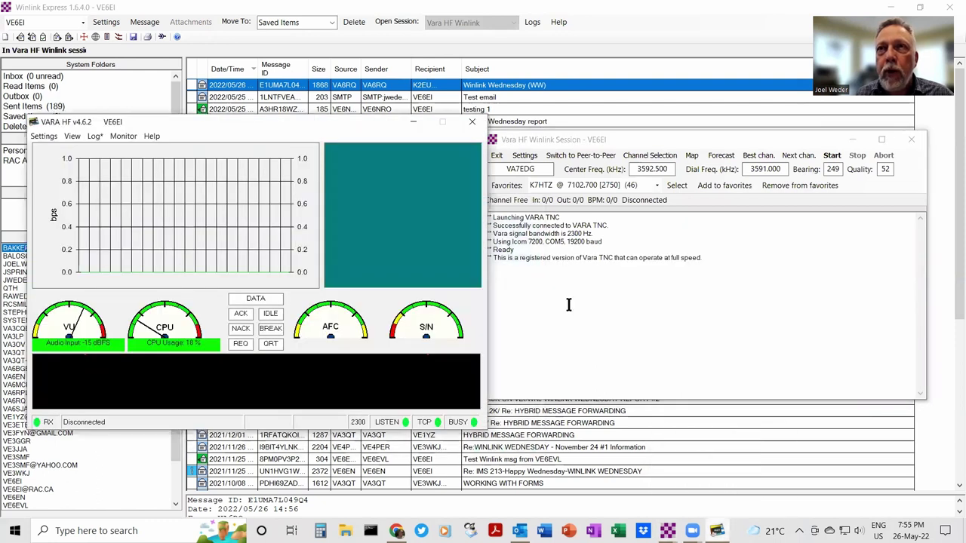
pyautogui.click(610, 138)
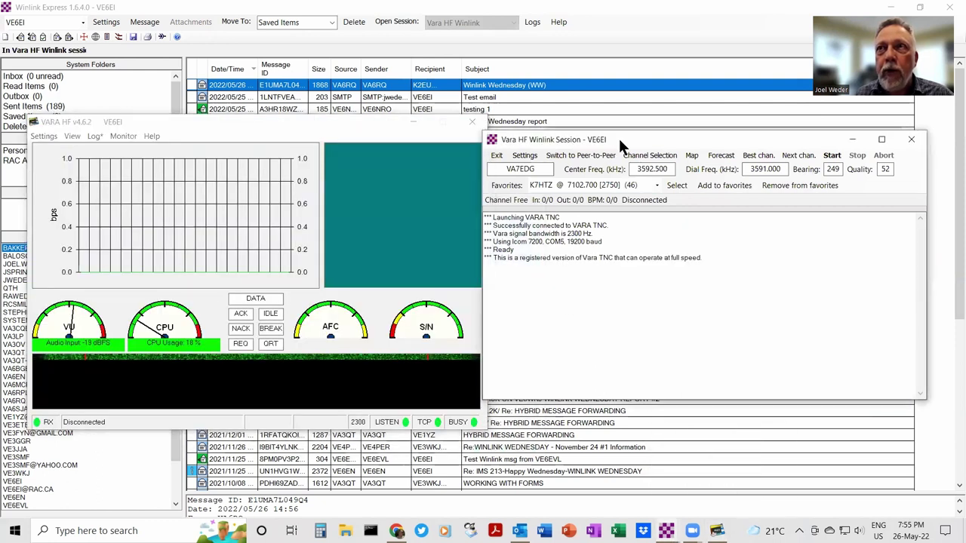
pyautogui.moveTo(618, 138); pyautogui.dragTo(628, 128)
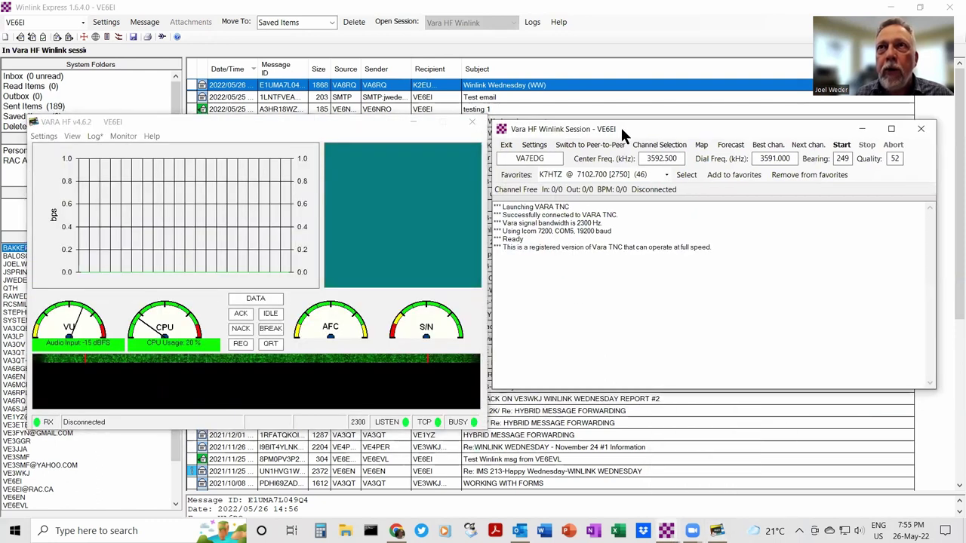
pyautogui.click(265, 122)
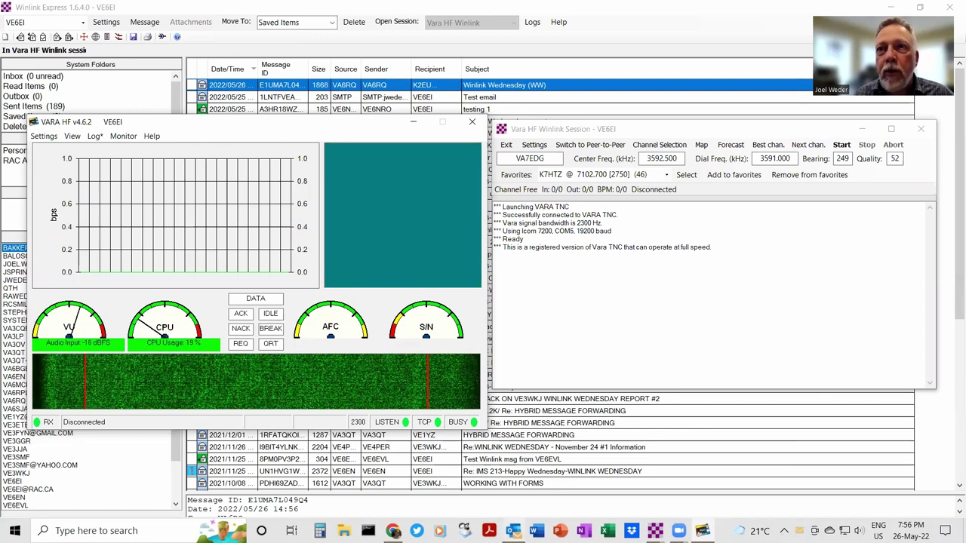
# Step: Review the Vara TNC setup, including the VARA modem location and automatic launch option, and cancel without changes
pyautogui.moveTo(513, 530)
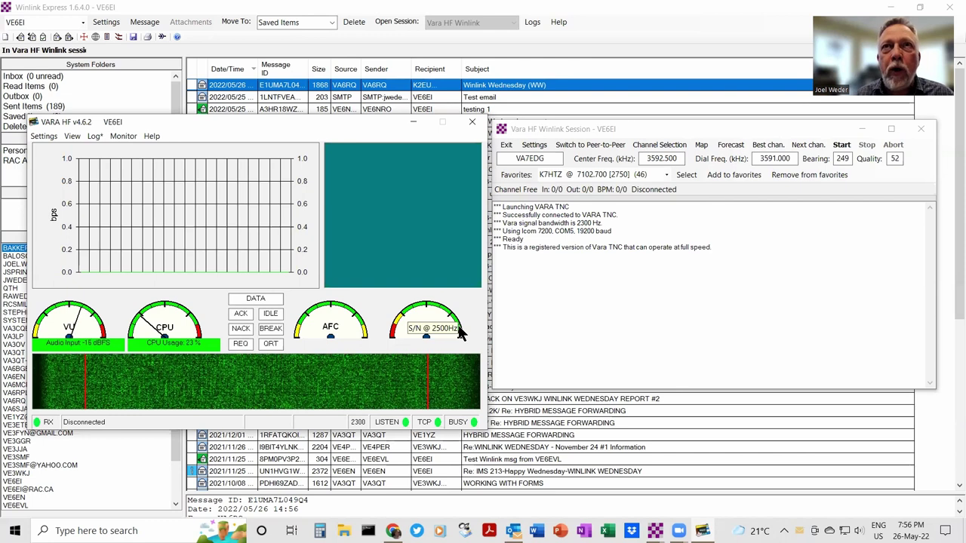
pyautogui.click(534, 145)
pyautogui.click(534, 146)
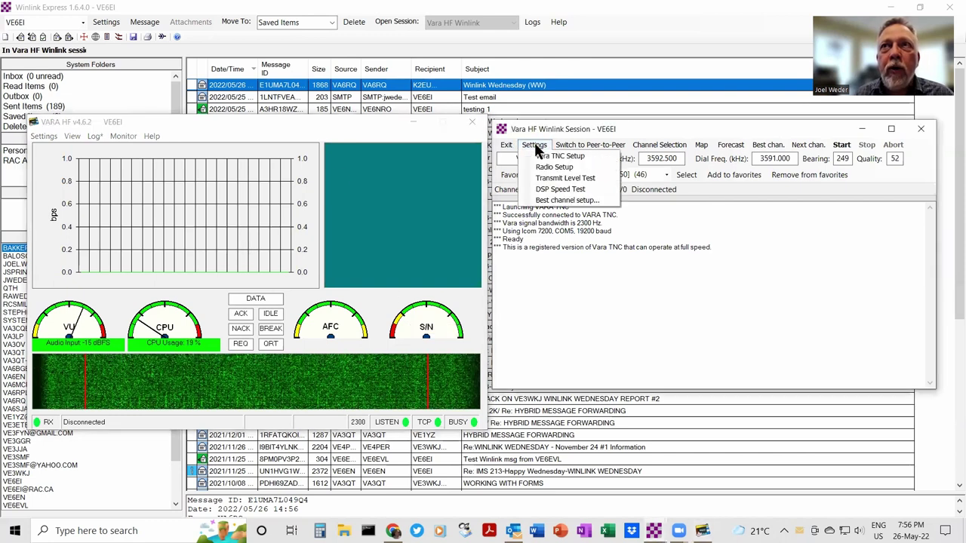
pyautogui.click(541, 156)
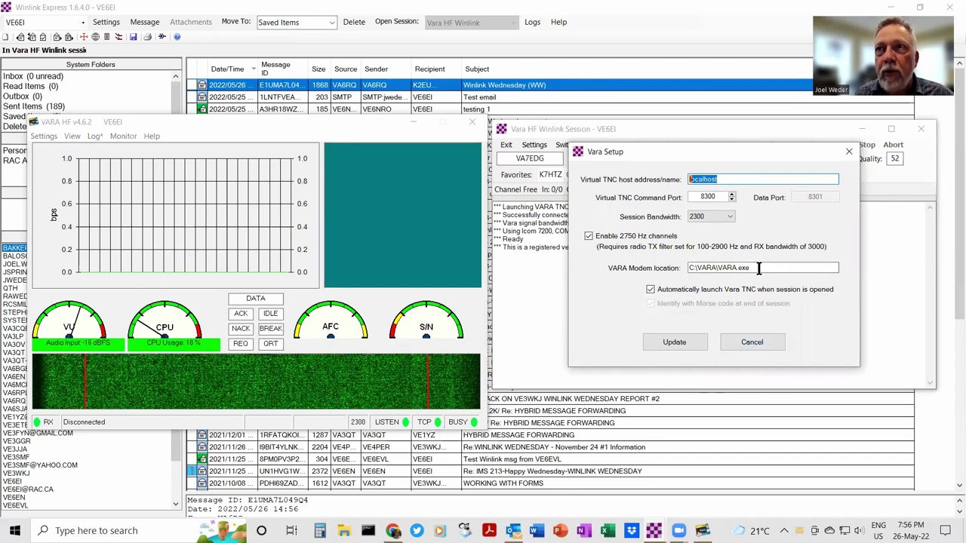
pyautogui.moveTo(760, 268); pyautogui.dragTo(651, 273)
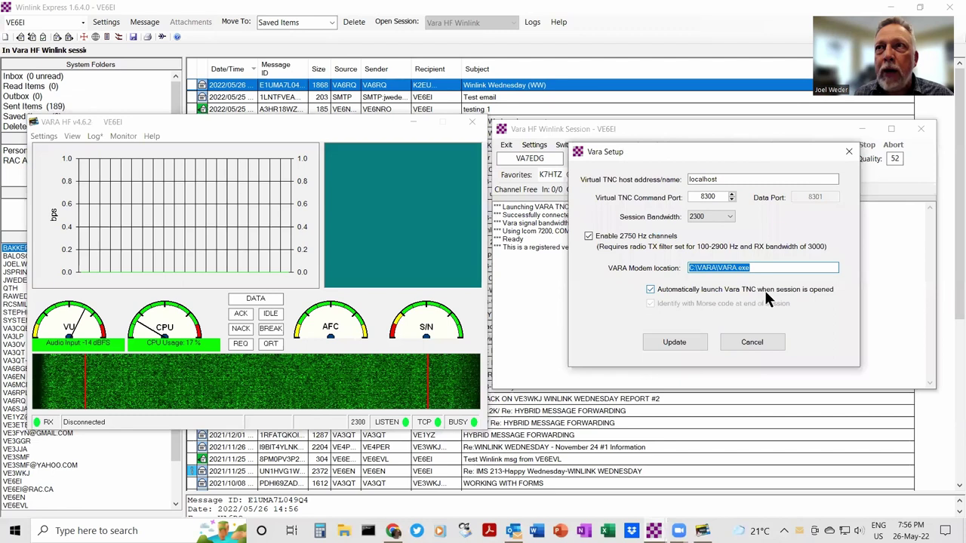
pyautogui.click(769, 341)
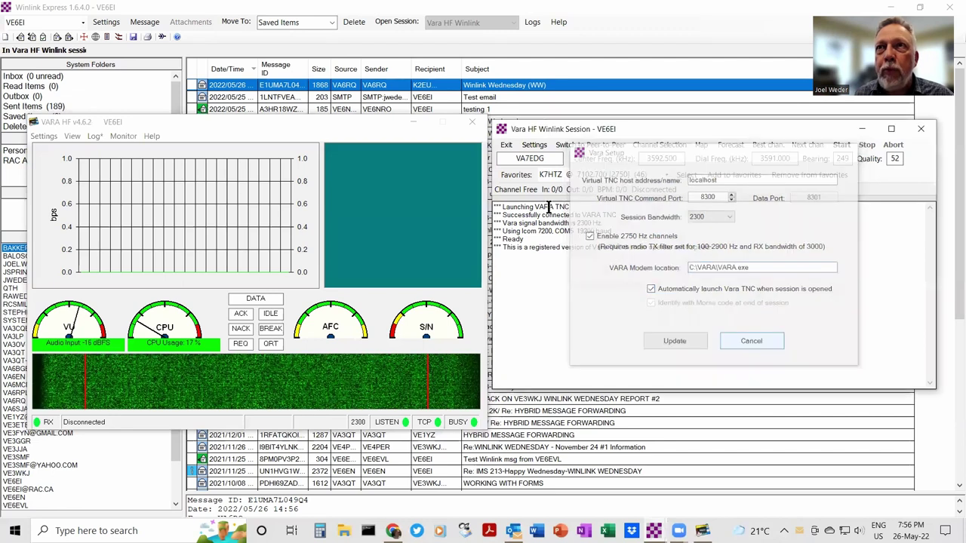
# Step: Review the Vara HF session's radio setup, including radio model, control port and PTT port, and close it without changes
pyautogui.click(545, 142)
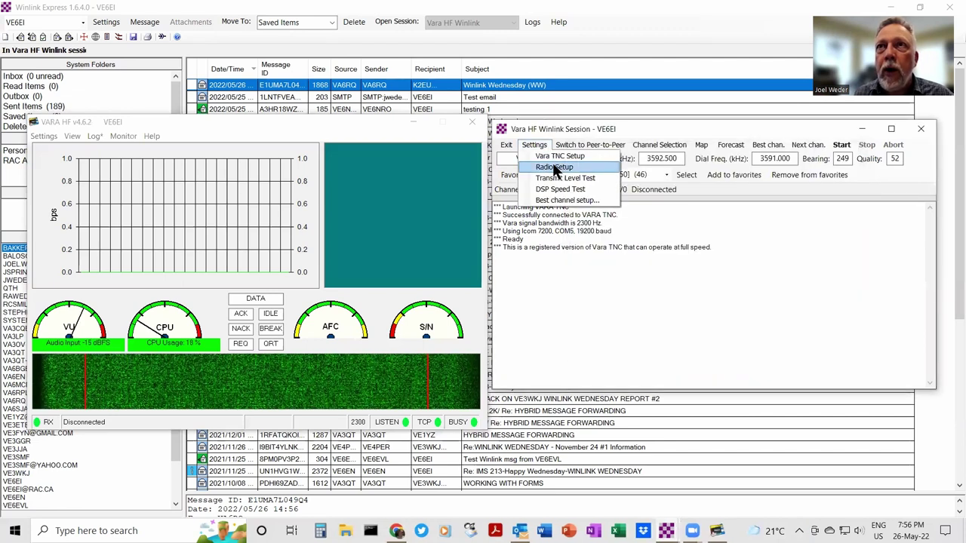
pyautogui.click(552, 162)
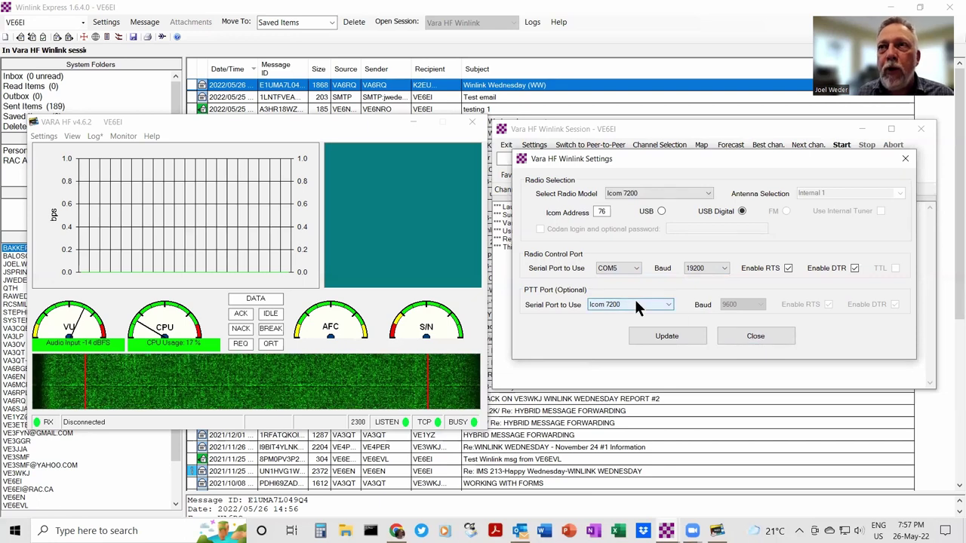
pyautogui.click(747, 335)
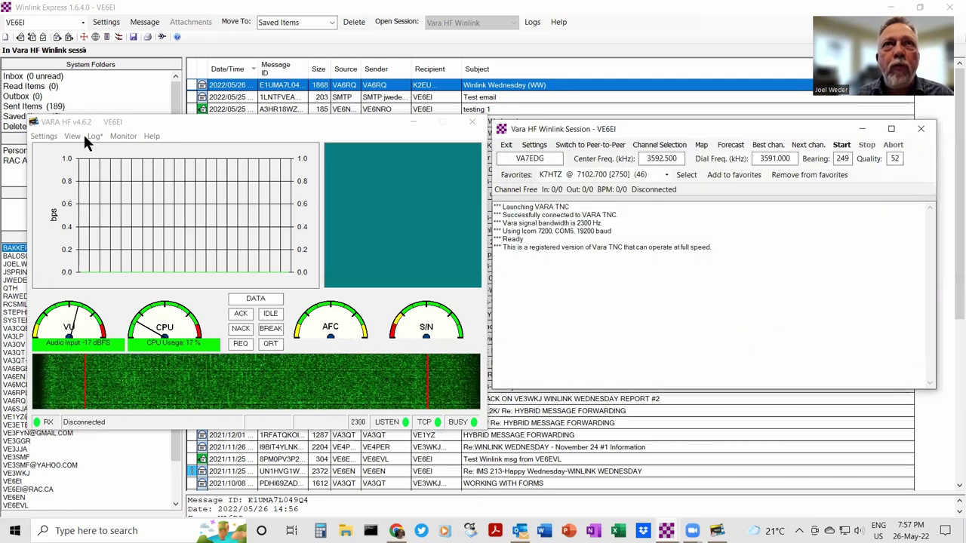
# Step: Review the VARA modem's own setup, including TCP ports, licences and connection options, and close it without changes
pyautogui.click(47, 135)
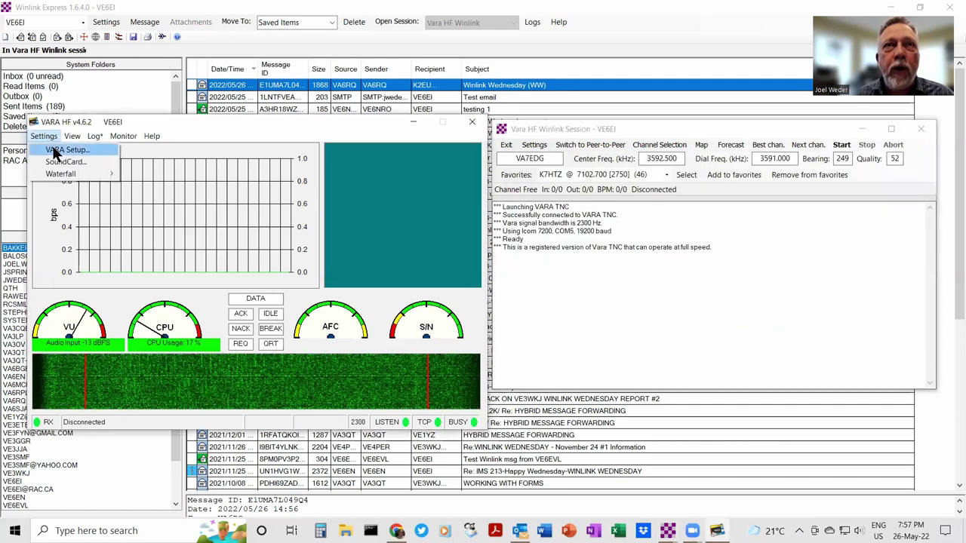
pyautogui.click(54, 151)
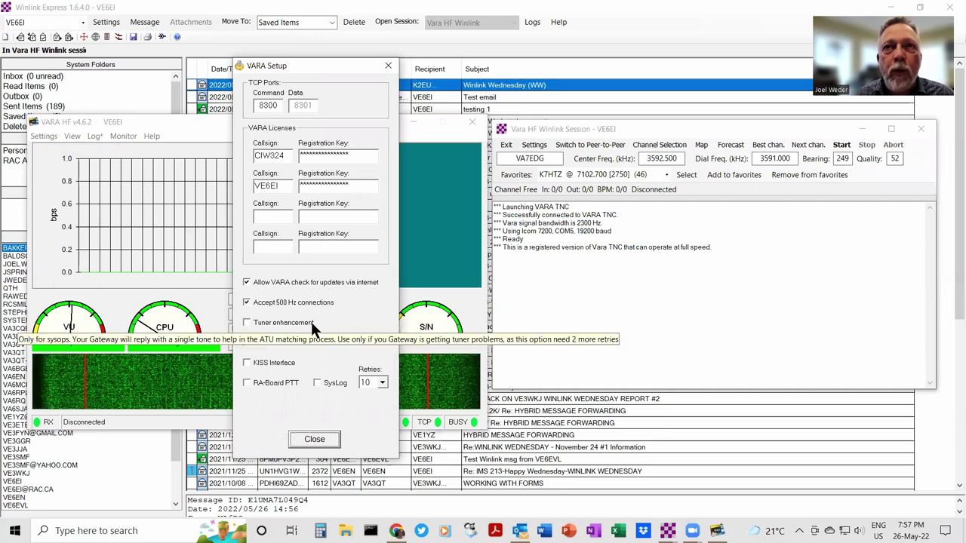
pyautogui.click(314, 439)
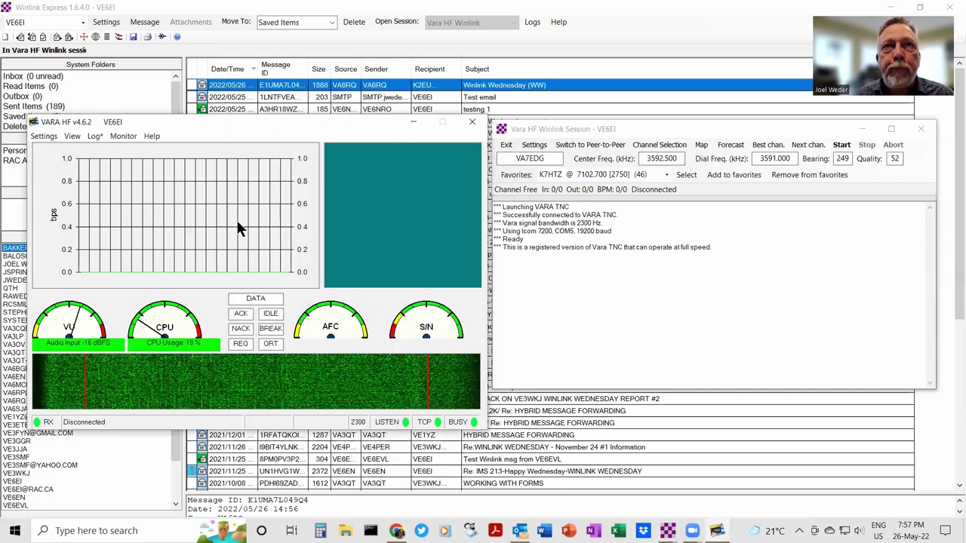
# Step: Review the VARA modem's sound card input, output and drive level settings, and close them without changes
pyautogui.click(43, 134)
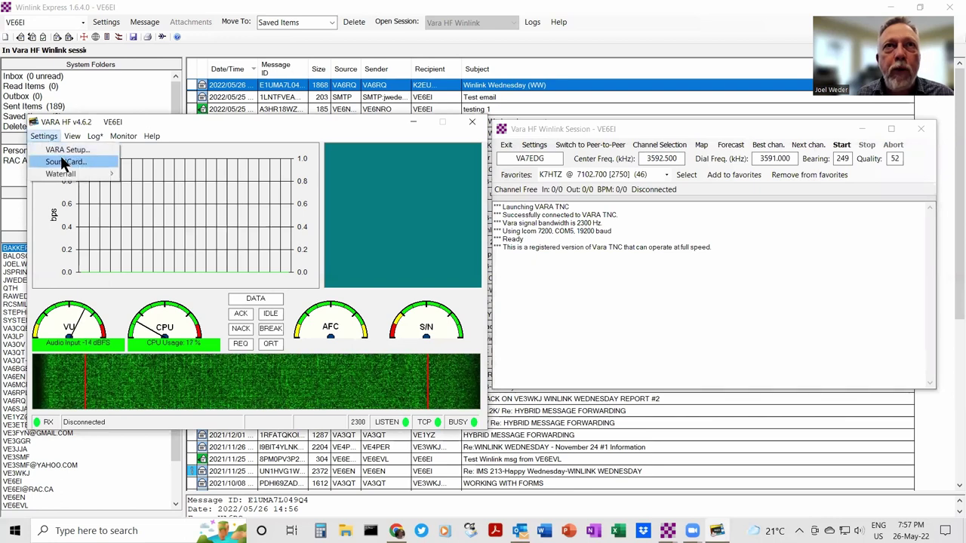
pyautogui.click(64, 163)
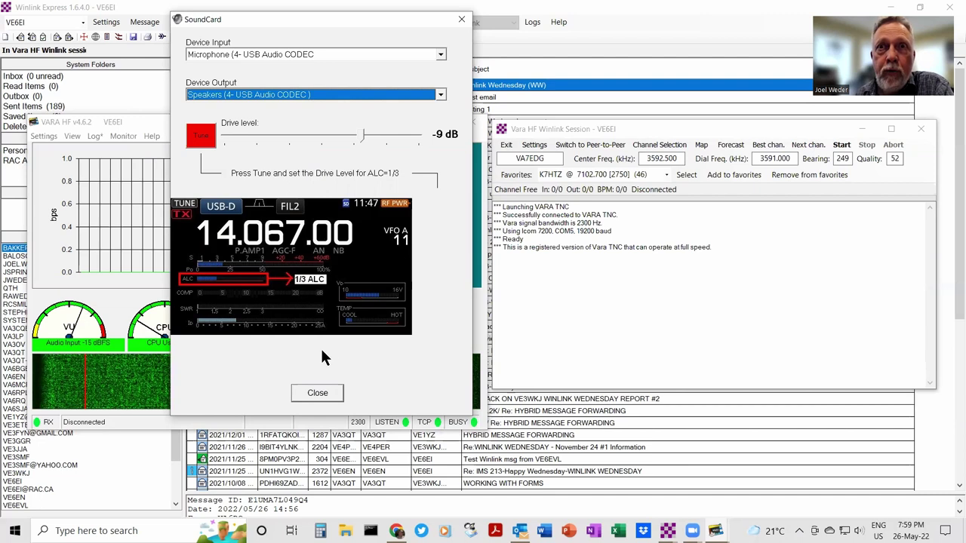
pyautogui.click(319, 391)
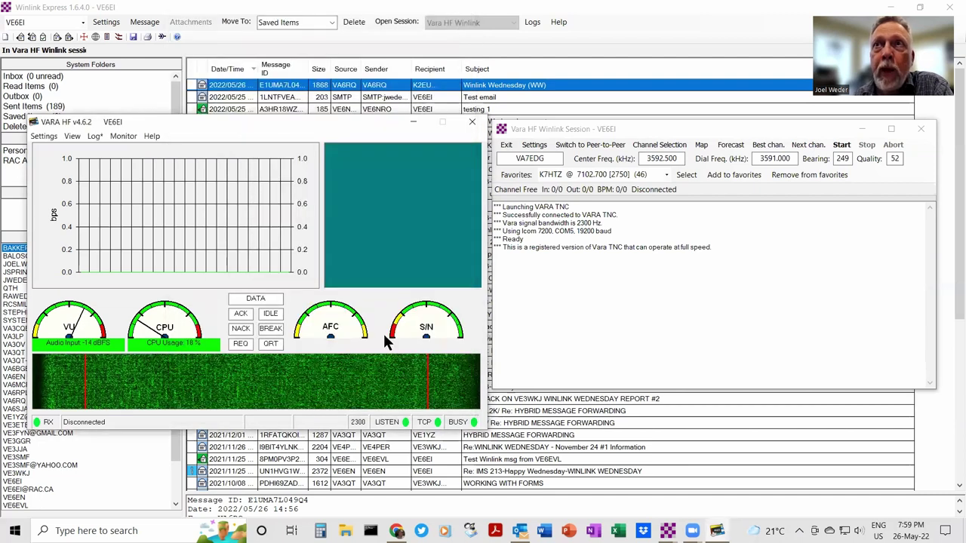
# Step: Examine the gateway callsign, center frequency and dial frequency fields in the Vara HF session window
pyautogui.doubleClick(510, 158)
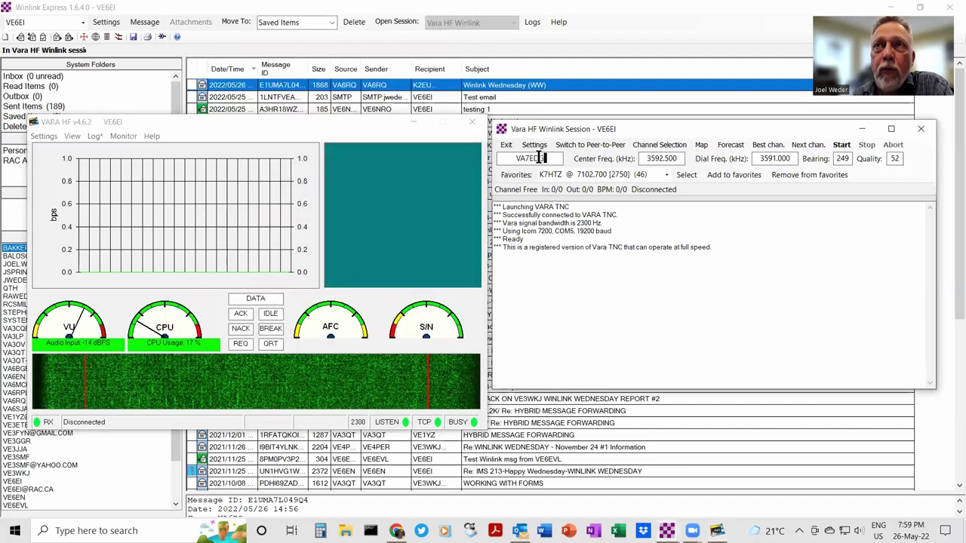
pyautogui.click(556, 158)
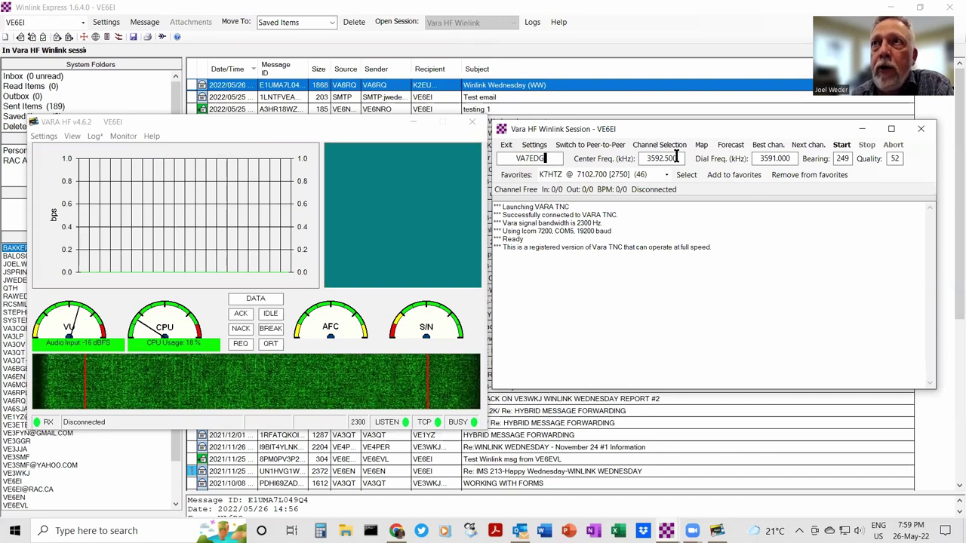
pyautogui.moveTo(757, 159); pyautogui.dragTo(790, 160)
pyautogui.hotkey('shift', 'Tab')
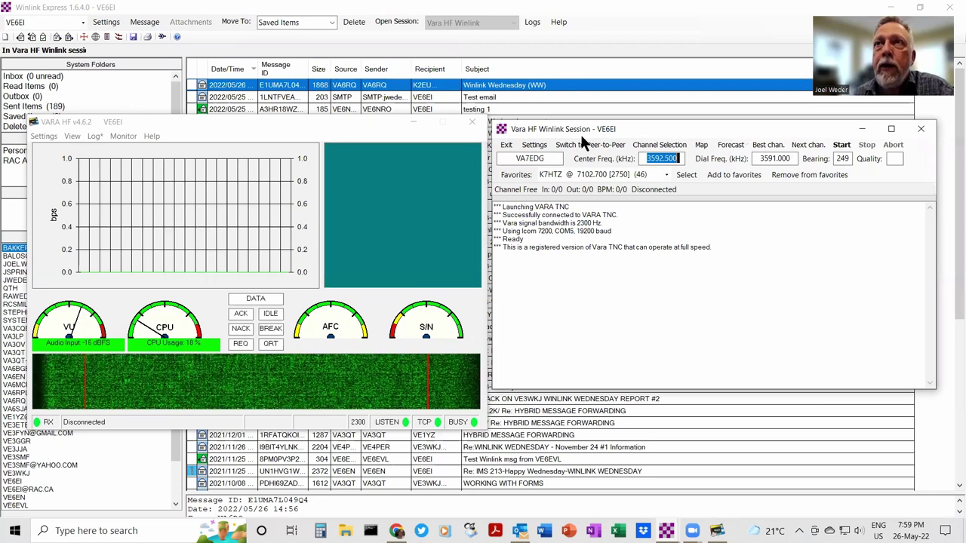
pyautogui.click(679, 142)
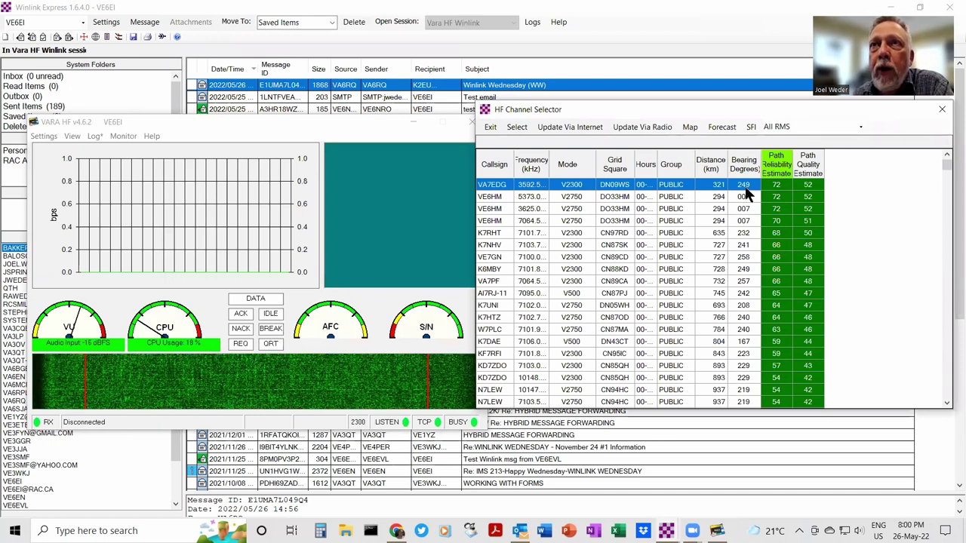
pyautogui.moveTo(945, 160); pyautogui.dragTo(948, 263)
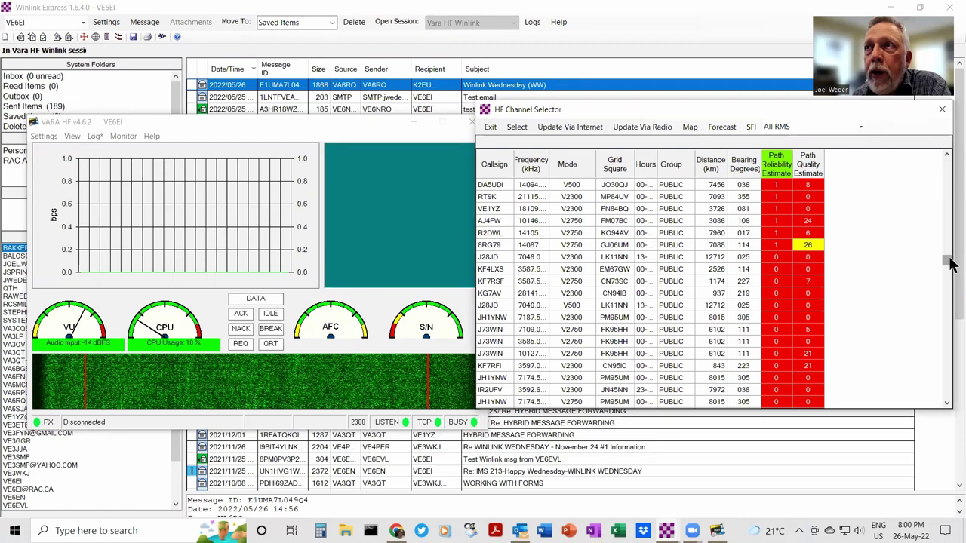
pyautogui.moveTo(949, 264); pyautogui.dragTo(935, 215)
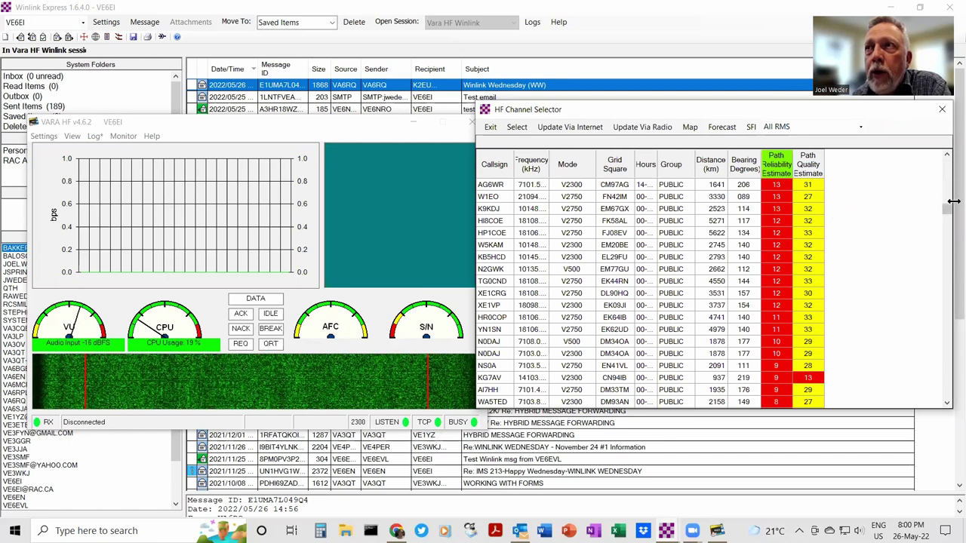
pyautogui.moveTo(946, 209); pyautogui.dragTo(942, 156)
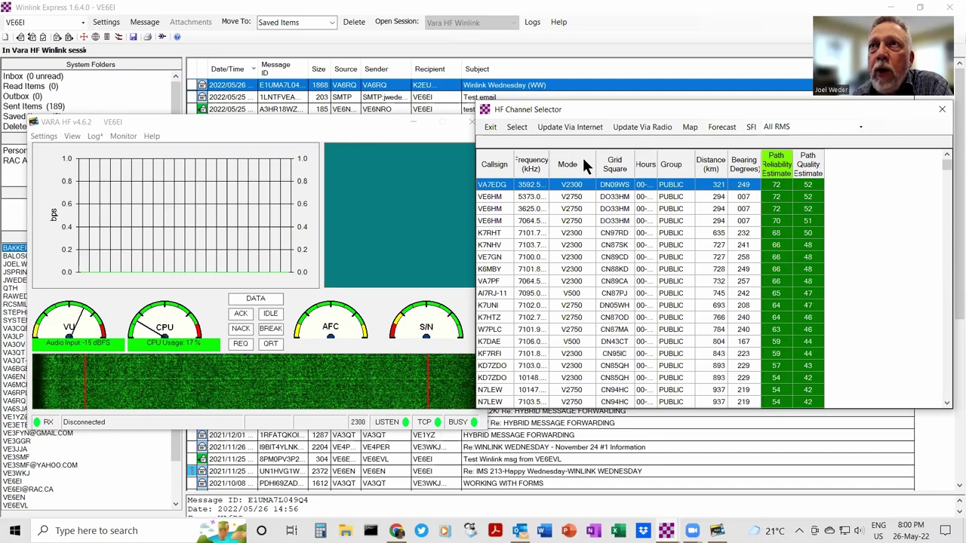
pyautogui.click(507, 126)
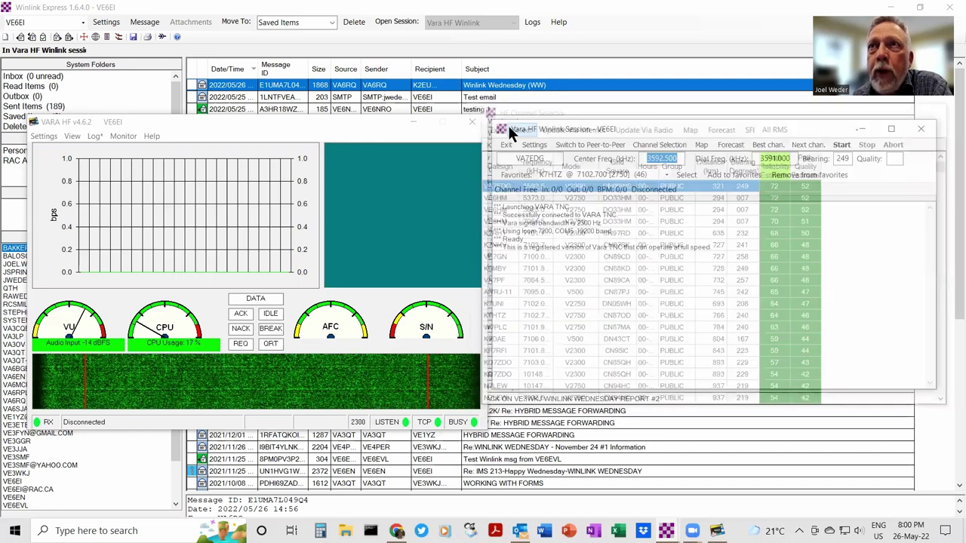
# Step: Look through the session's favorite channels and close the list without choosing another one
pyautogui.click(543, 158)
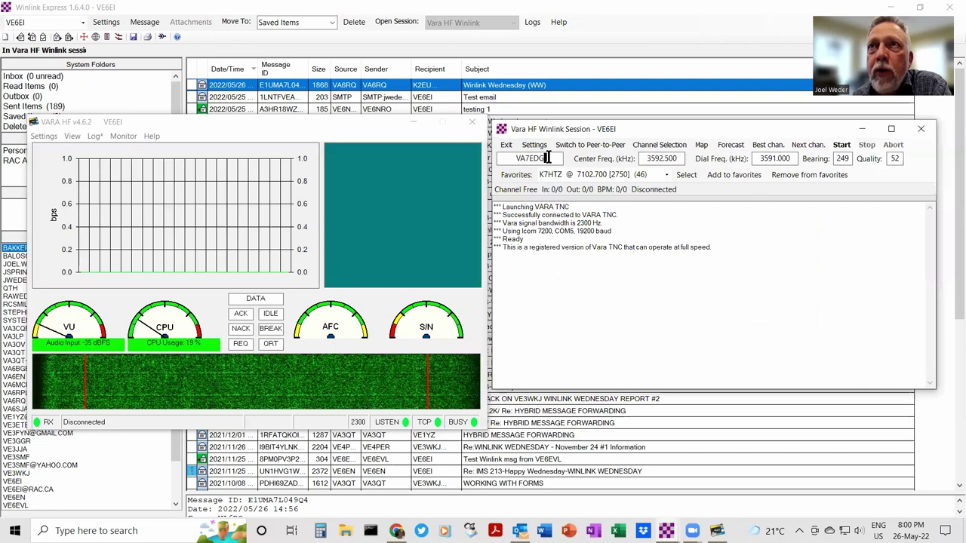
pyautogui.click(665, 177)
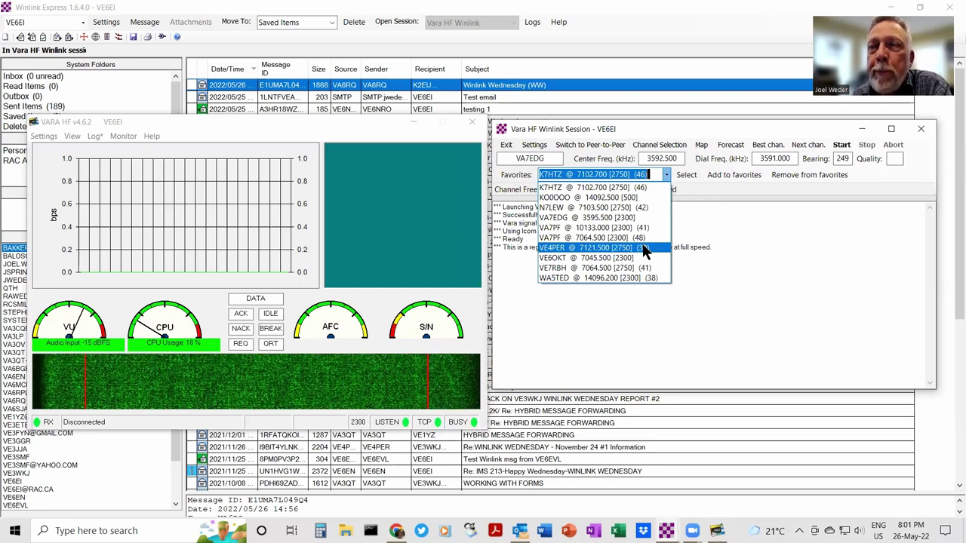
pyautogui.click(702, 185)
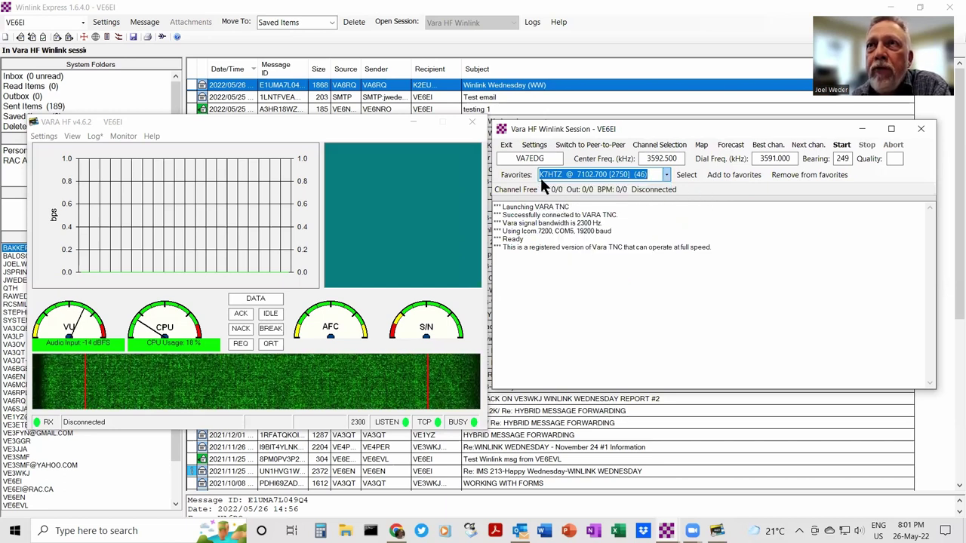
# Step: Start the Vara HF session with VA7EDG and download the checked pending message with the subject Demo Email
pyautogui.click(840, 146)
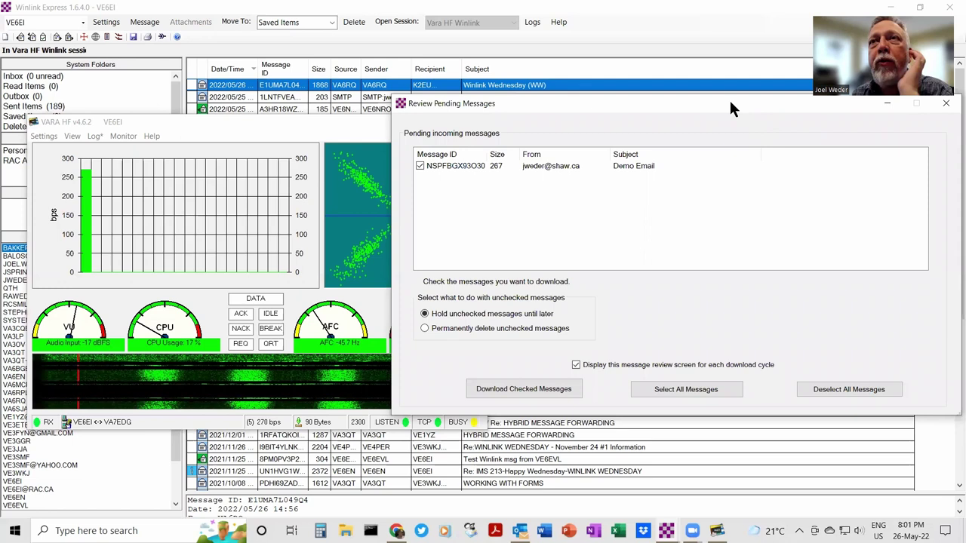
pyautogui.moveTo(730, 103); pyautogui.dragTo(667, 113)
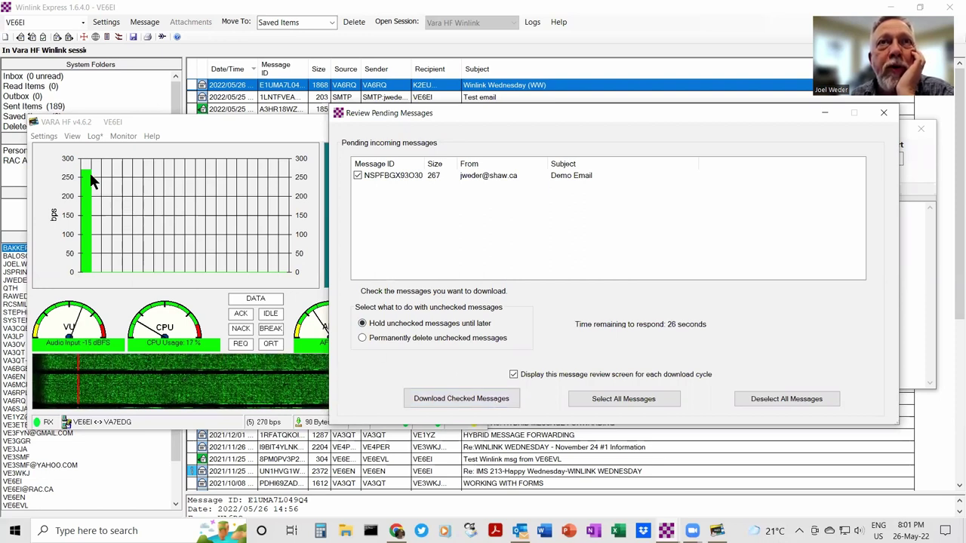
pyautogui.click(496, 398)
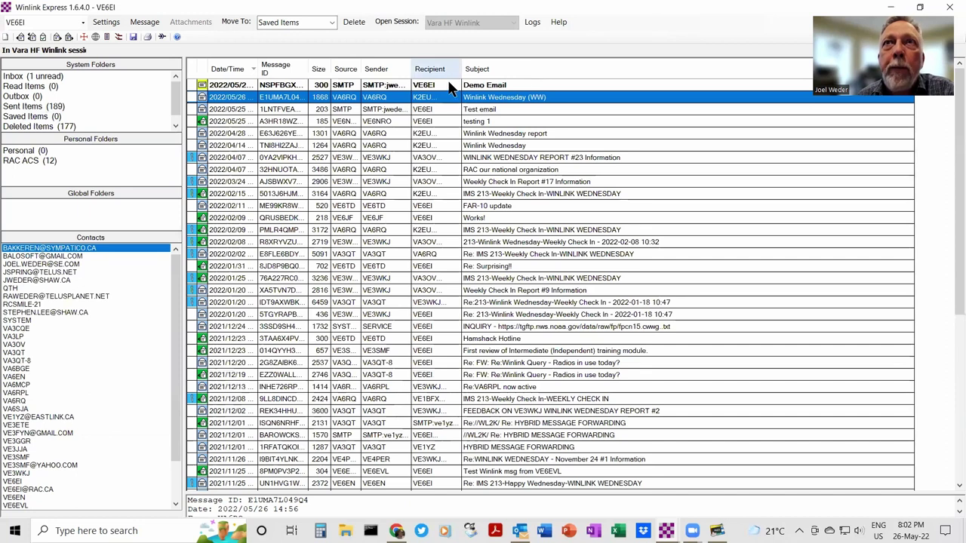
# Step: Open the received Demo Email message in the inbox, read it, and close it
pyautogui.doubleClick(446, 87)
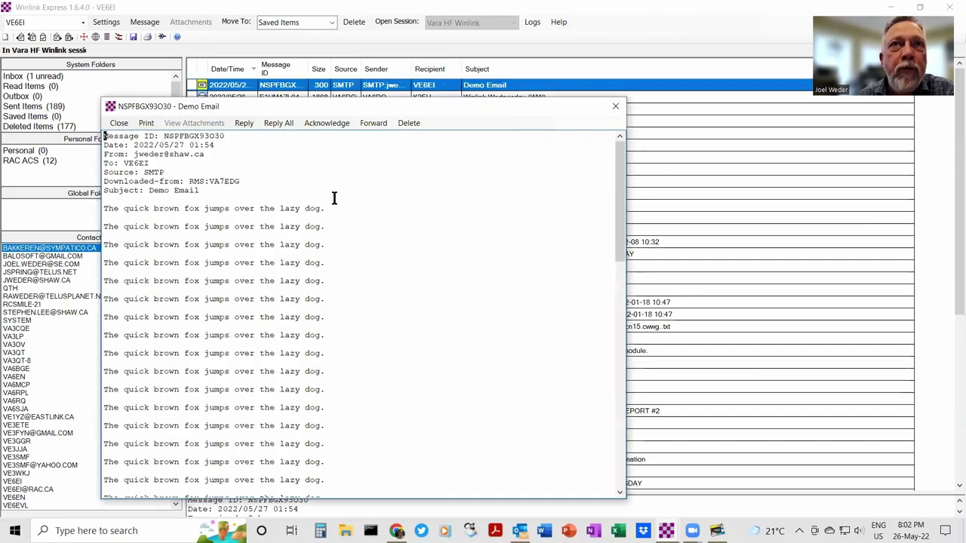
pyautogui.click(617, 108)
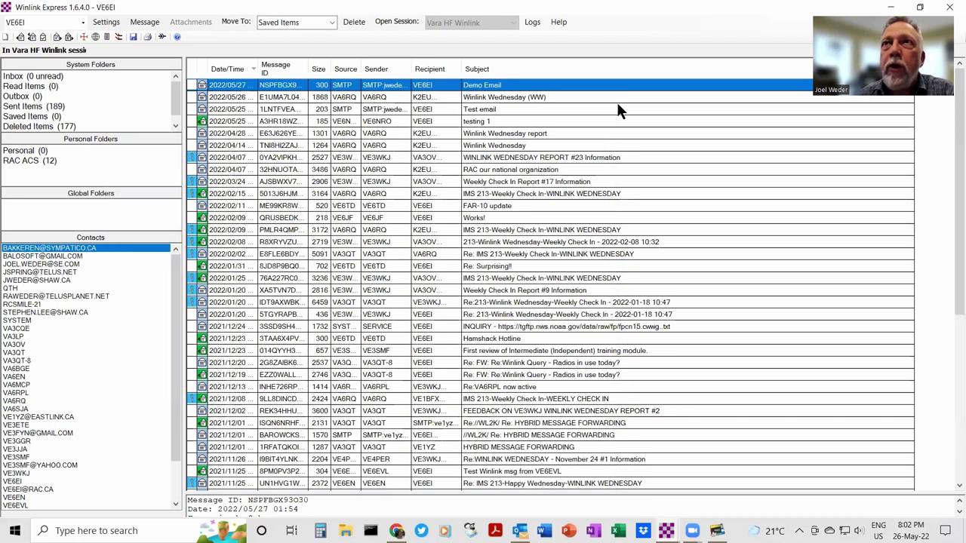